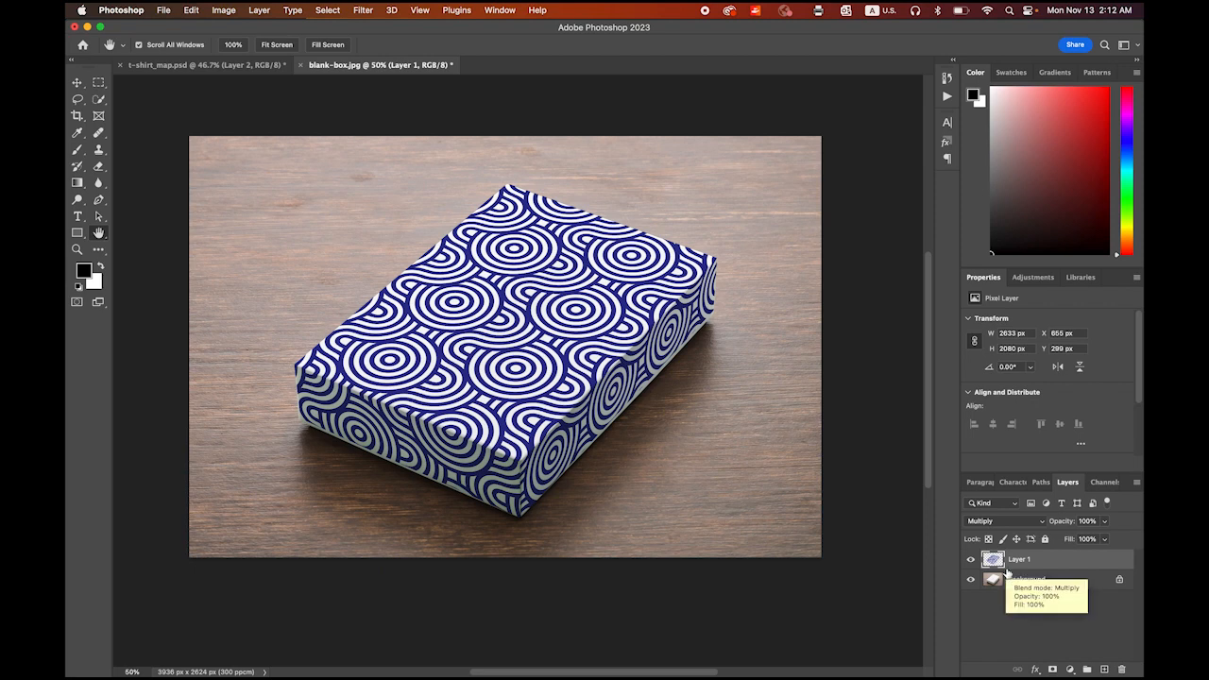
Examine the finished T-shirt mockup in t-shirt_map.psd with its pattern layer hidden and shown
click(214, 67)
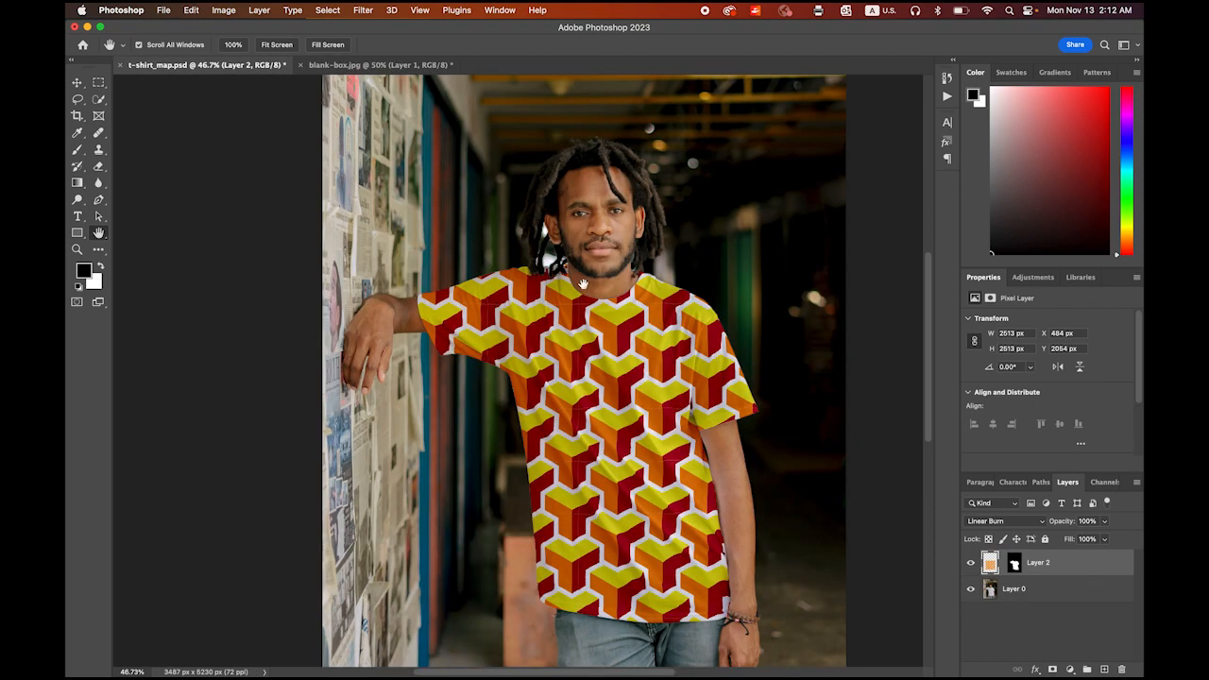
click(970, 562)
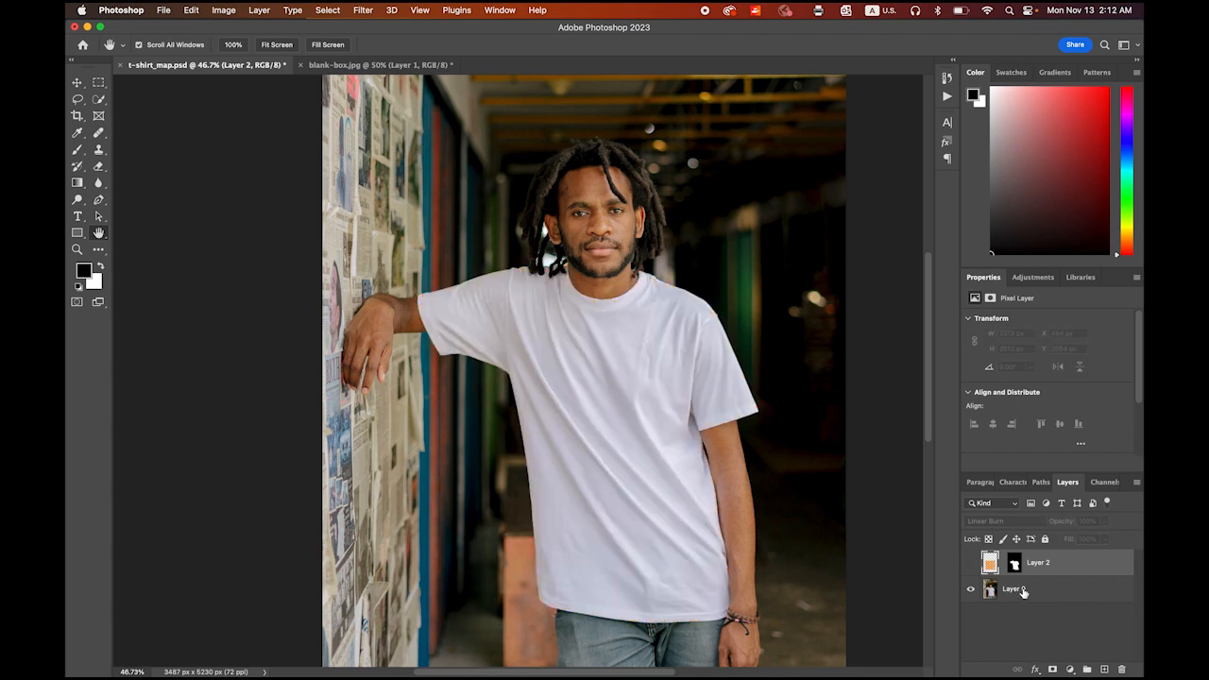
click(970, 563)
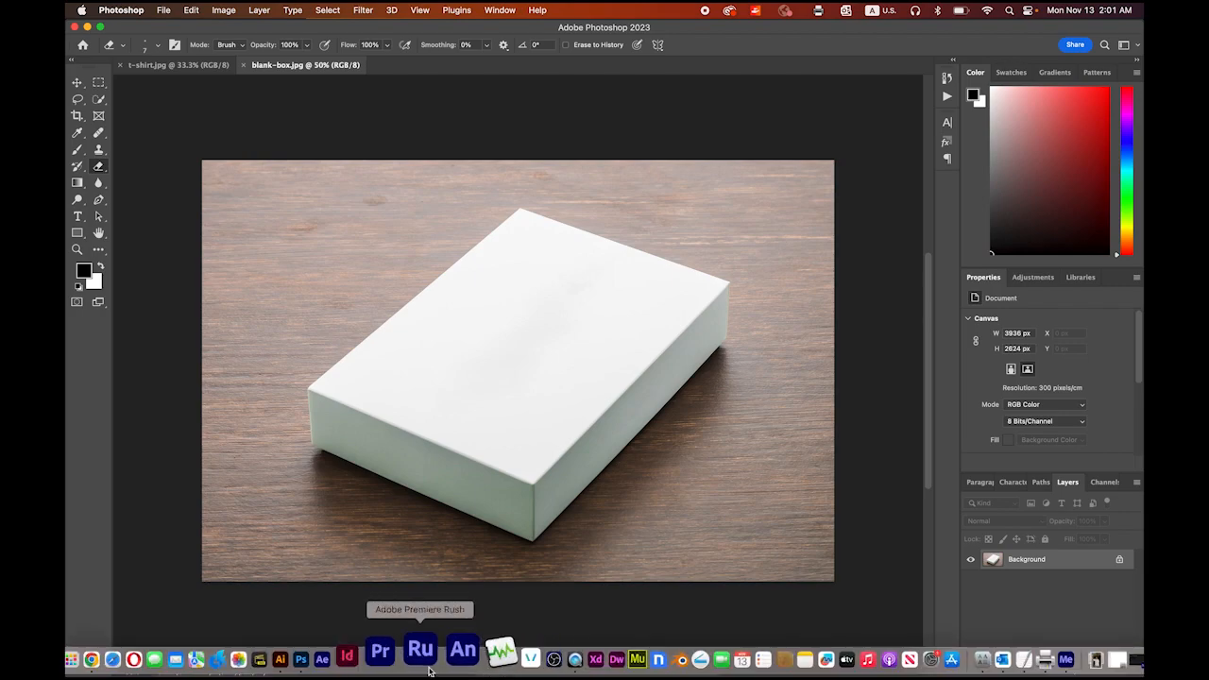
Switch to Illustrator and copy the blue-and-white concentric circle pattern square
click(321, 652)
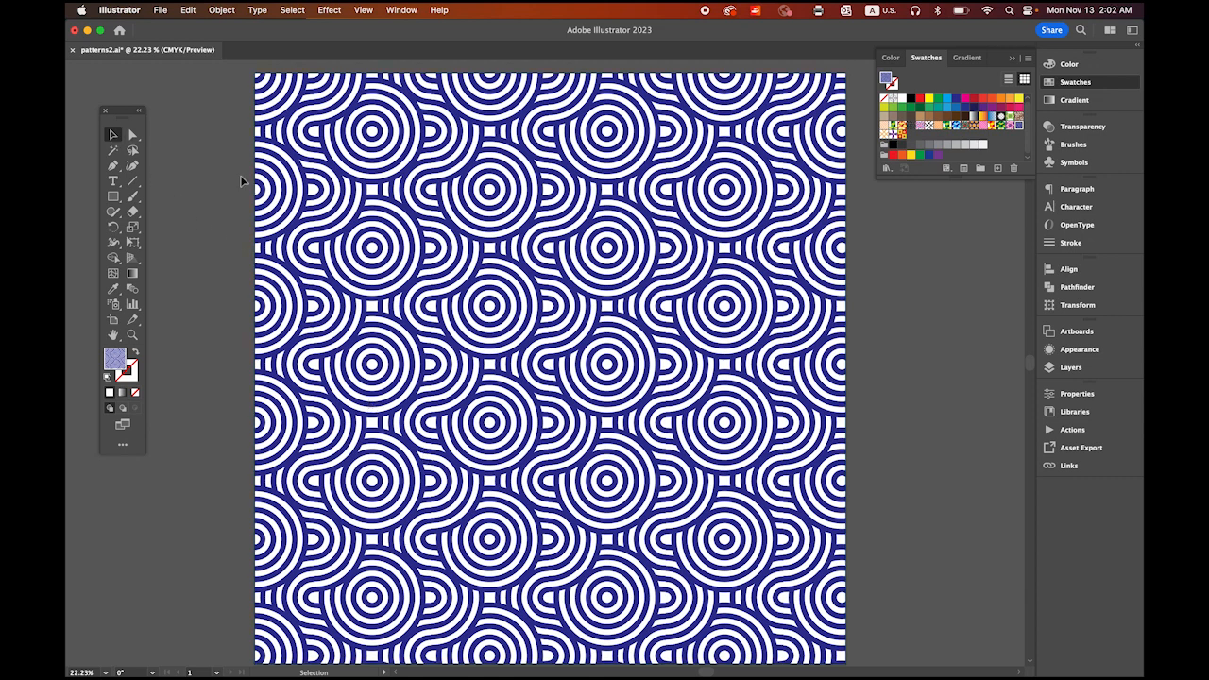
click(481, 288)
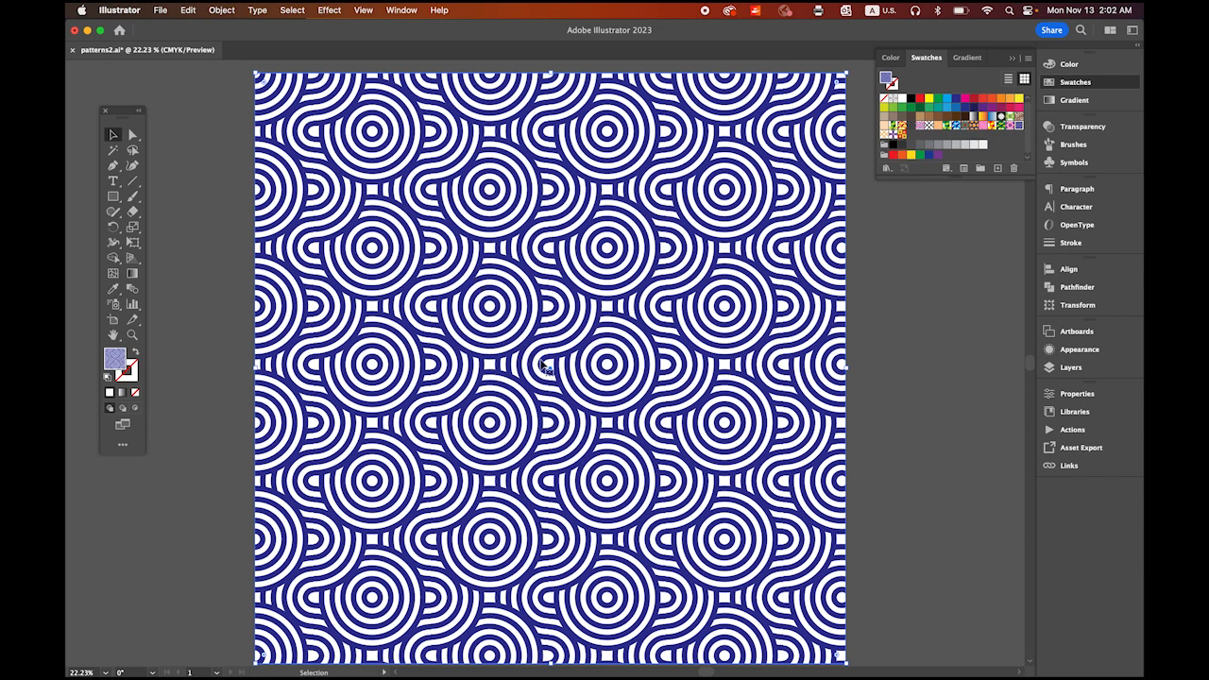
click(188, 9)
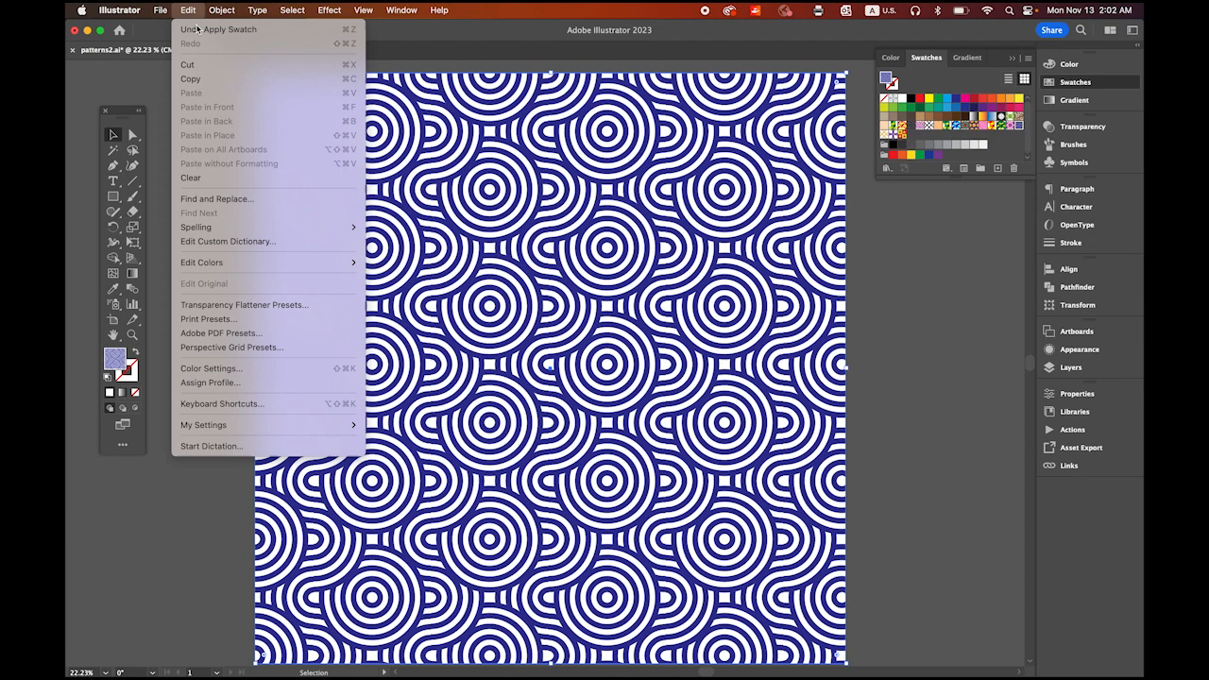
click(216, 79)
Switch to Photoshop and paste the copied pattern as pixels into blank-box.jpg, accepting its default placement
mouse_move(645, 673)
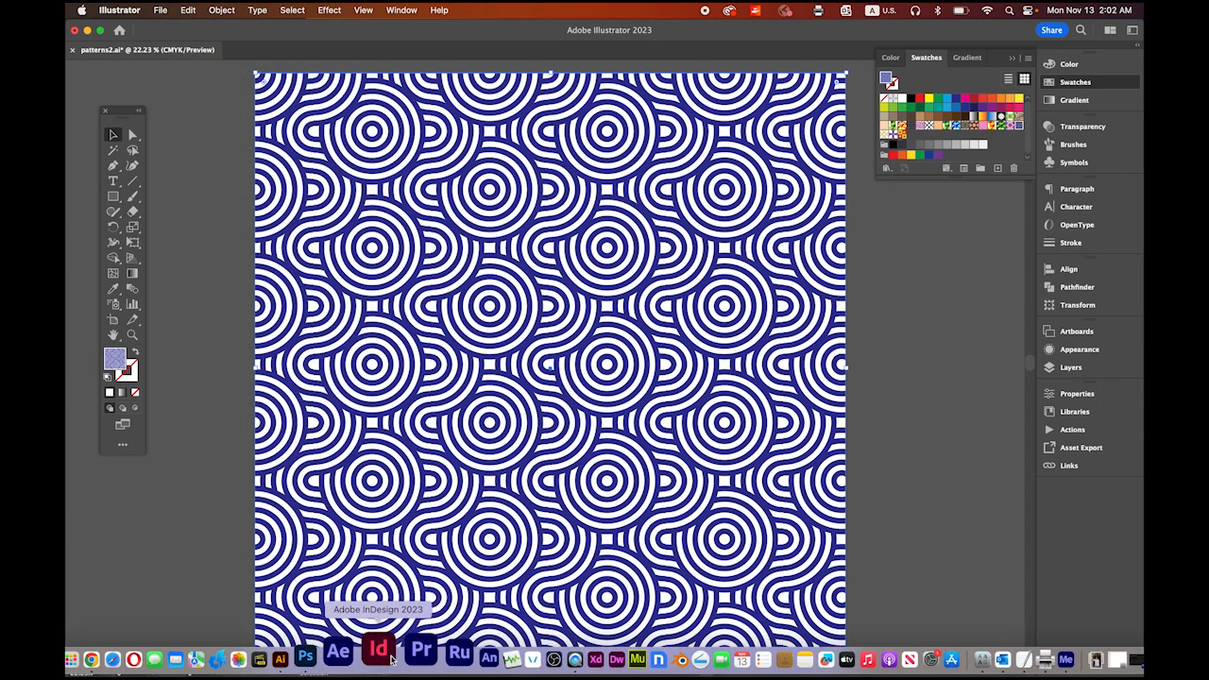
click(343, 659)
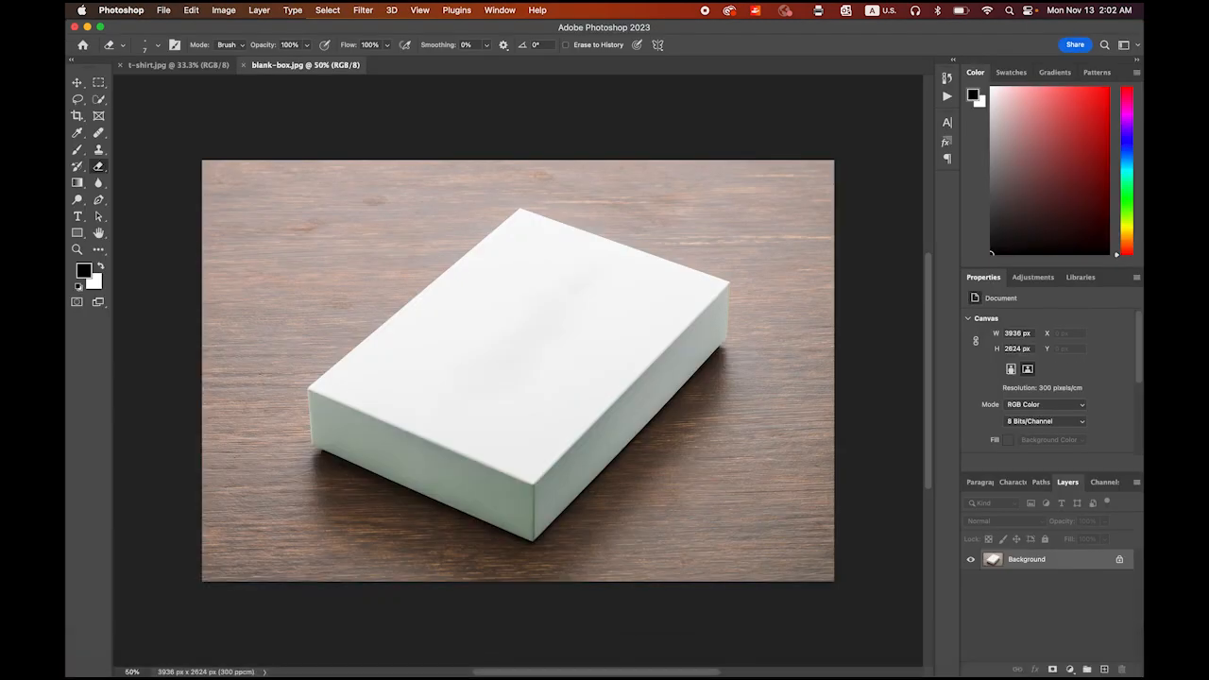
click(190, 10)
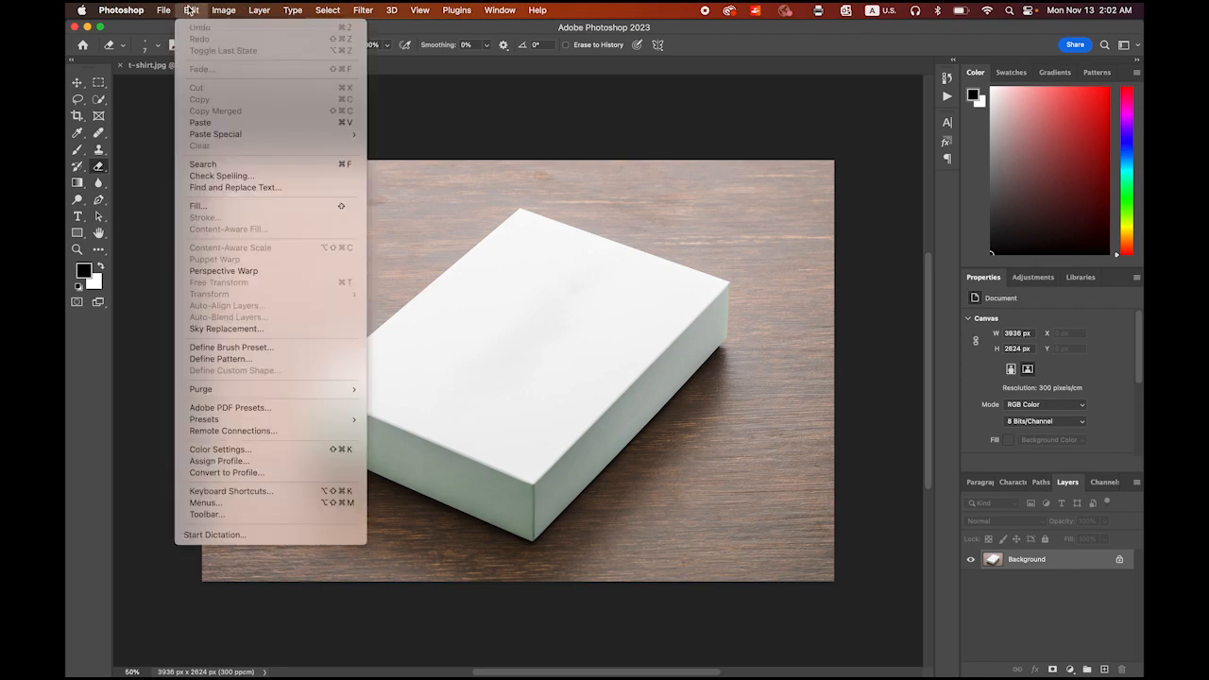
click(202, 122)
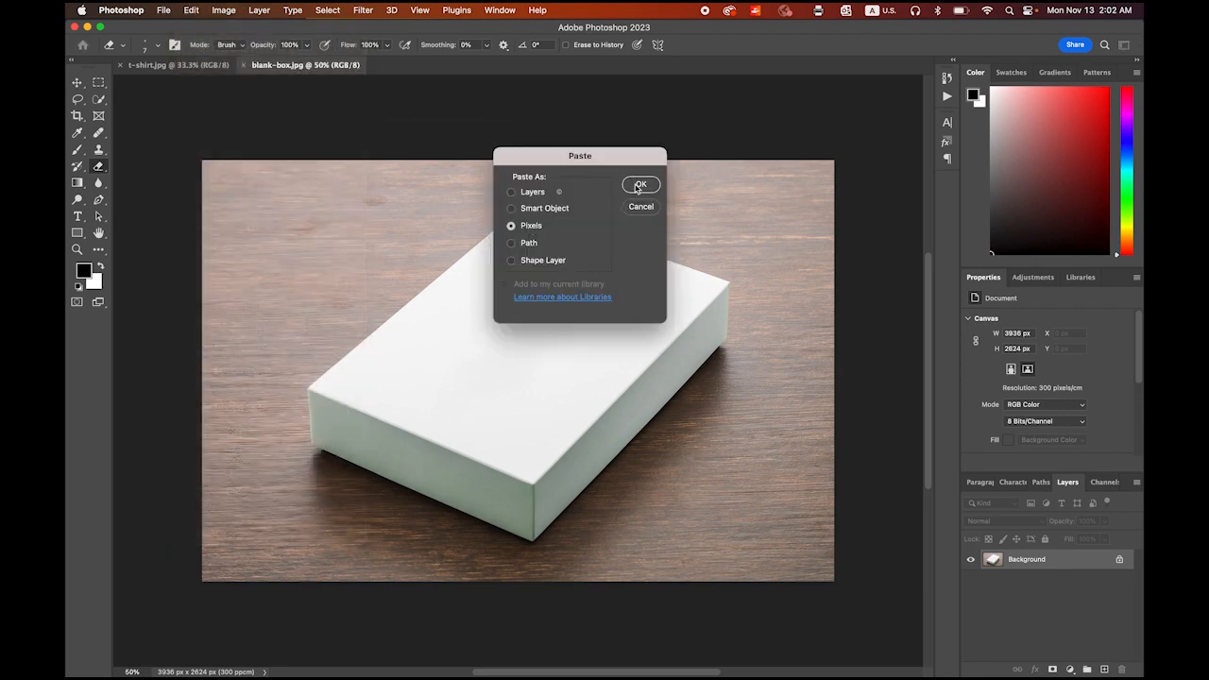
key(Return)
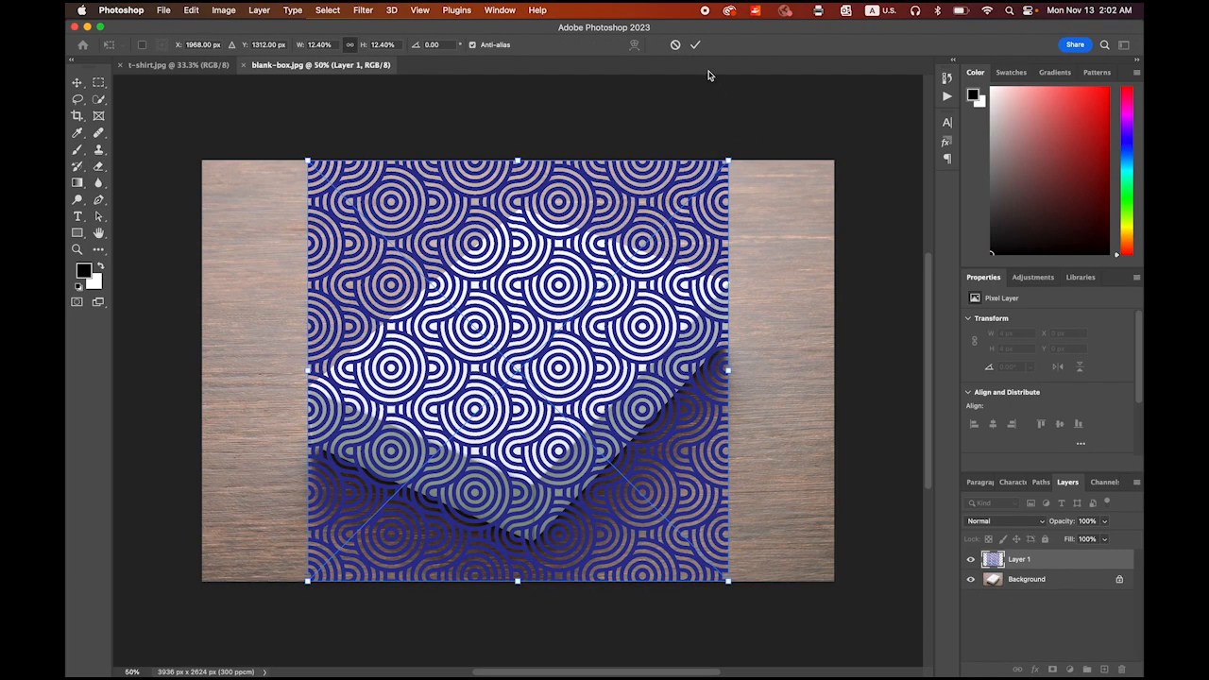
click(696, 45)
key(e)
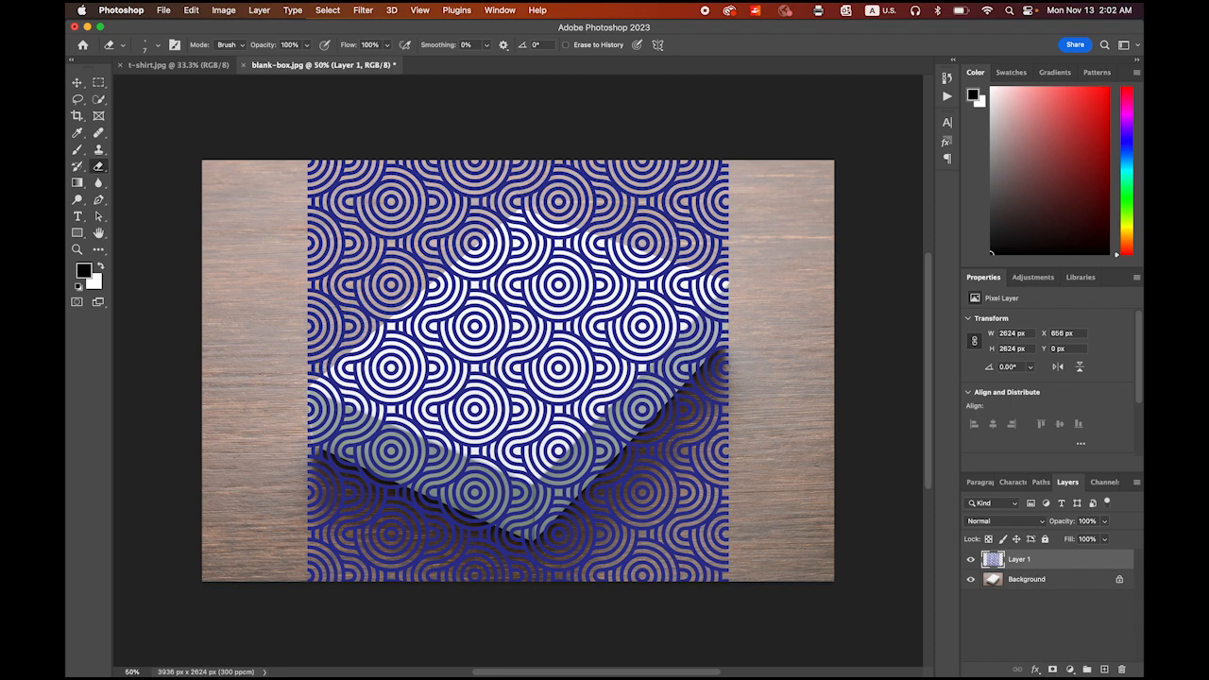
Select the whole canvas and cut the pattern artwork from Layer 1
key(super+a)
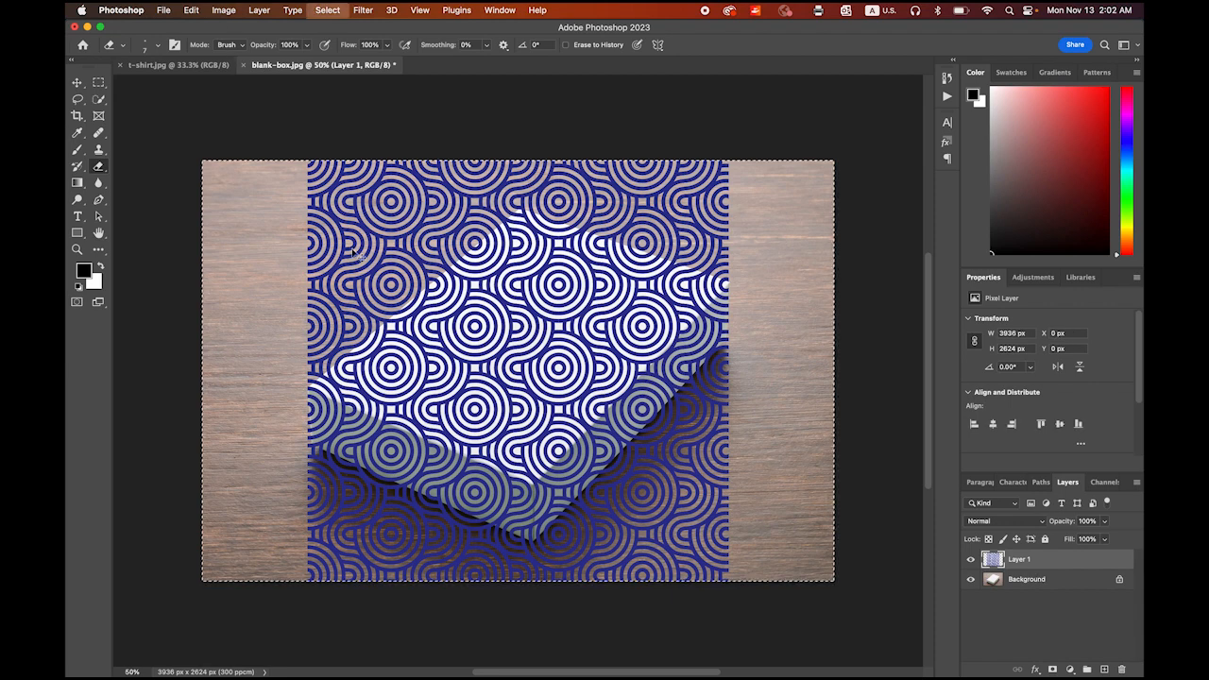
click(188, 9)
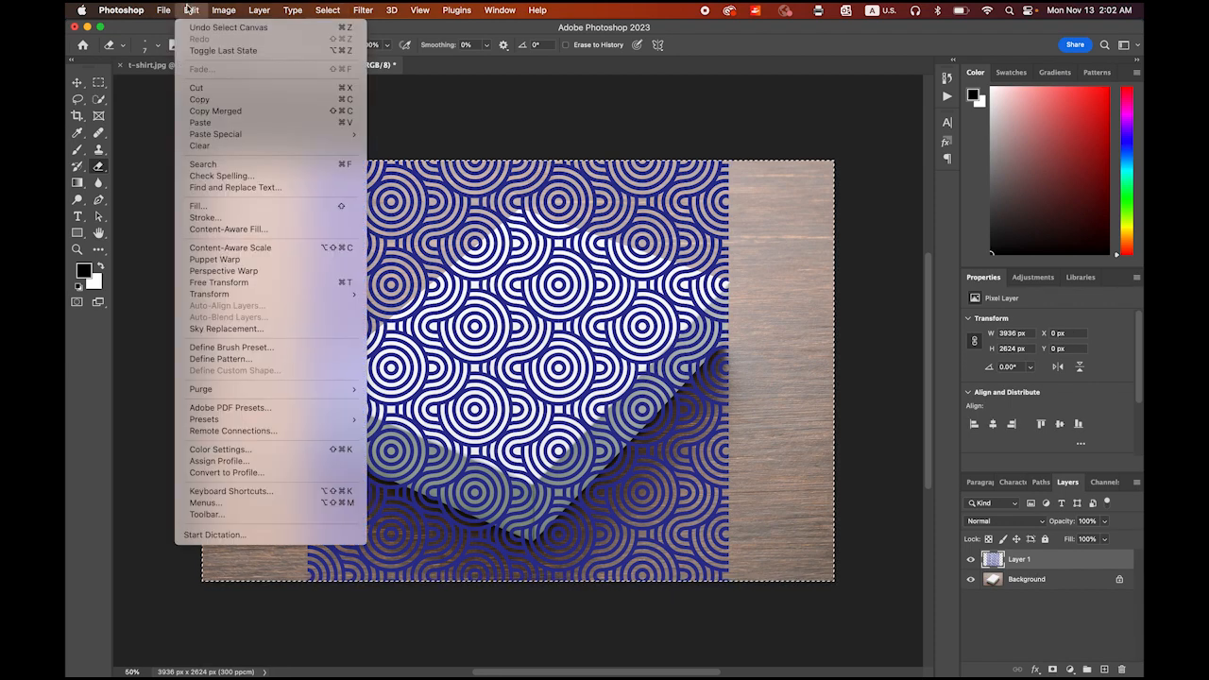
click(219, 86)
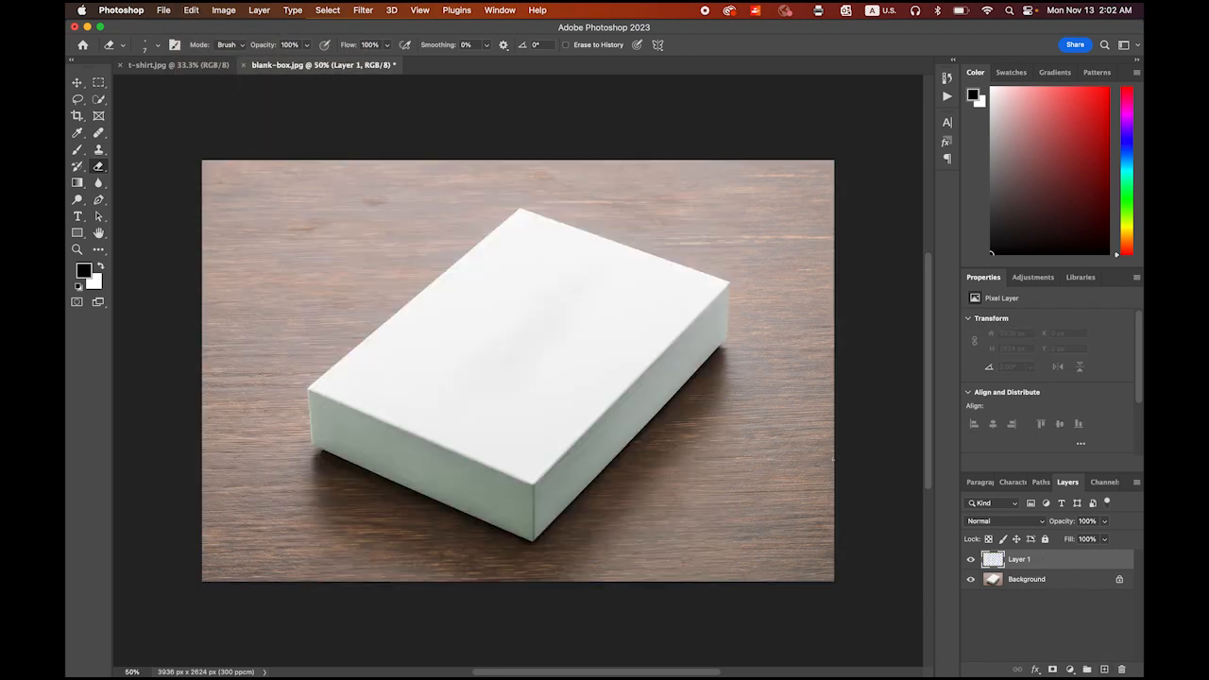
Open the Vanishing Point filter and define a perspective plane from the four corners of the box's top face
click(362, 10)
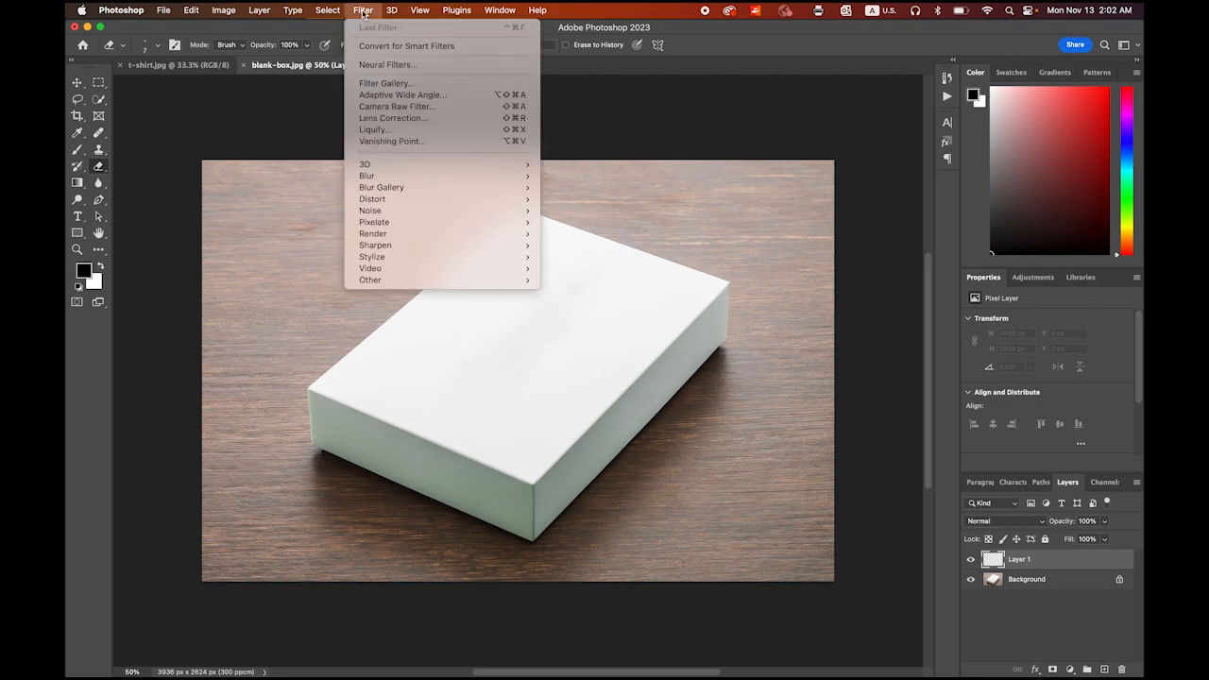
click(408, 141)
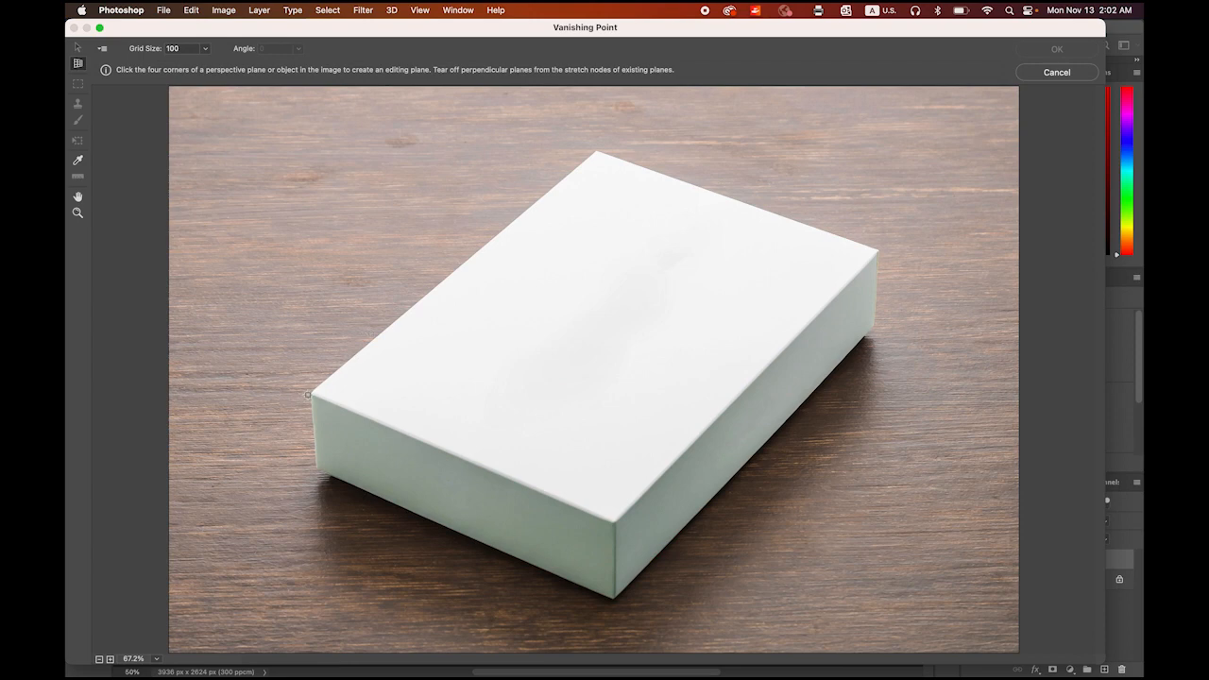
click(311, 393)
click(597, 149)
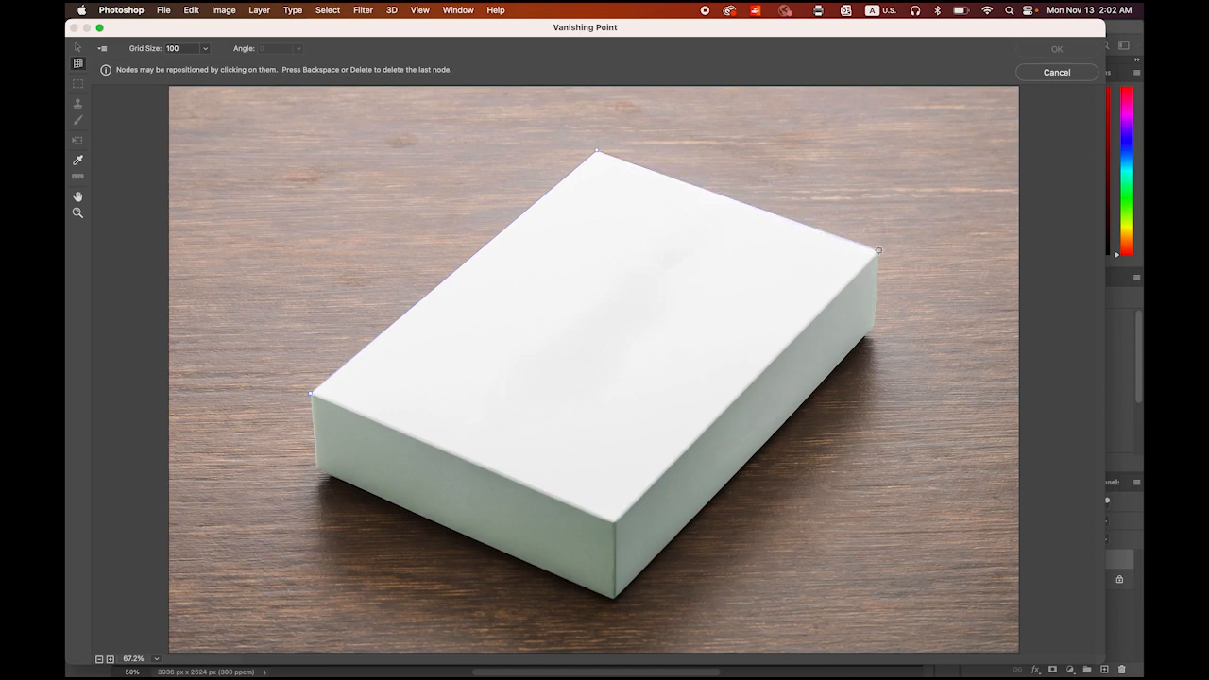
click(613, 525)
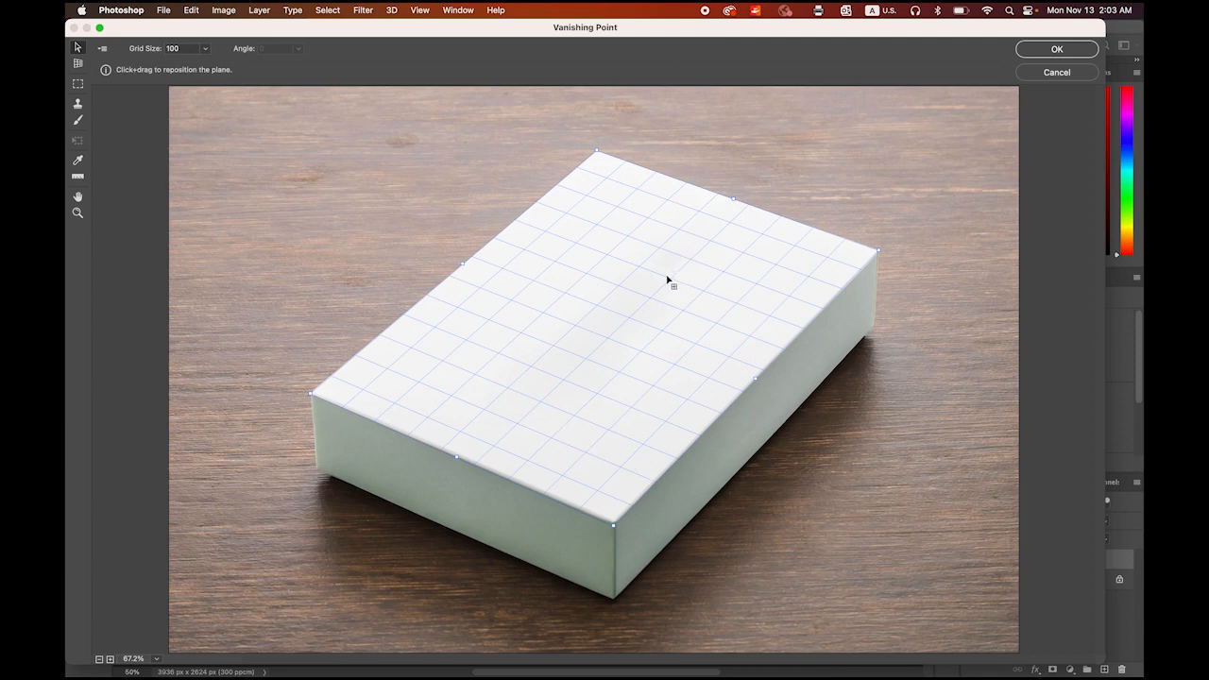
Tear off two perpendicular planes from the top plane, fitted to the box's front and long side faces
key(alt)
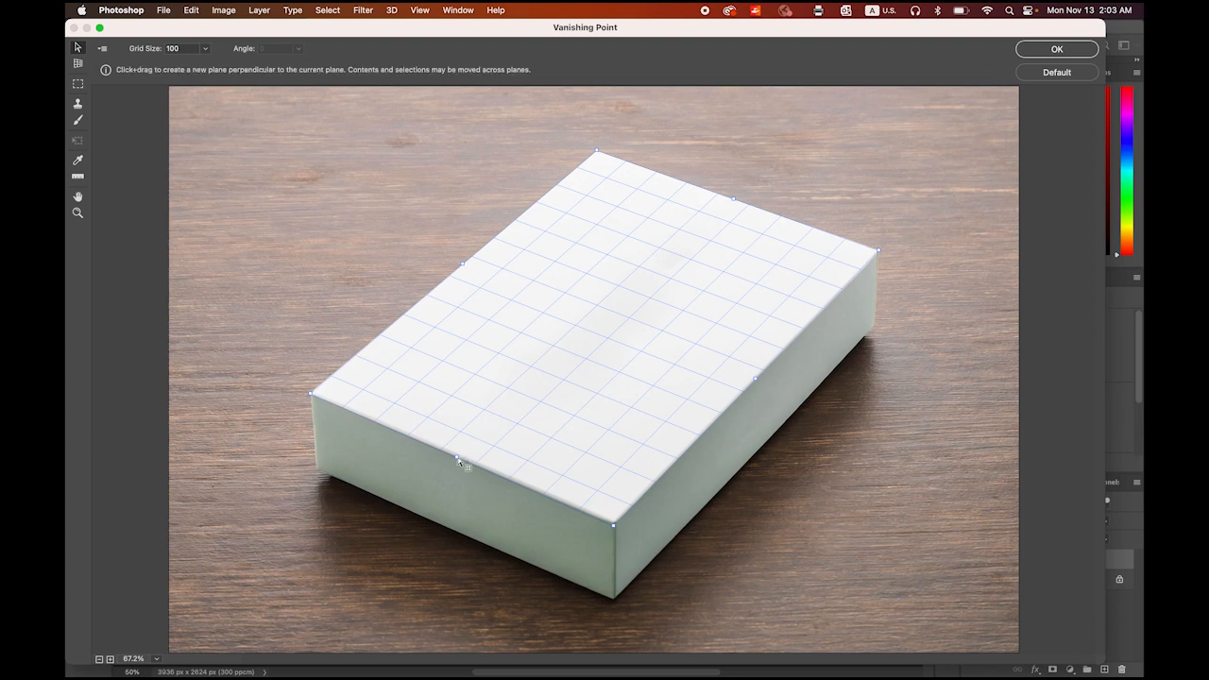
drag(458, 463, 463, 536)
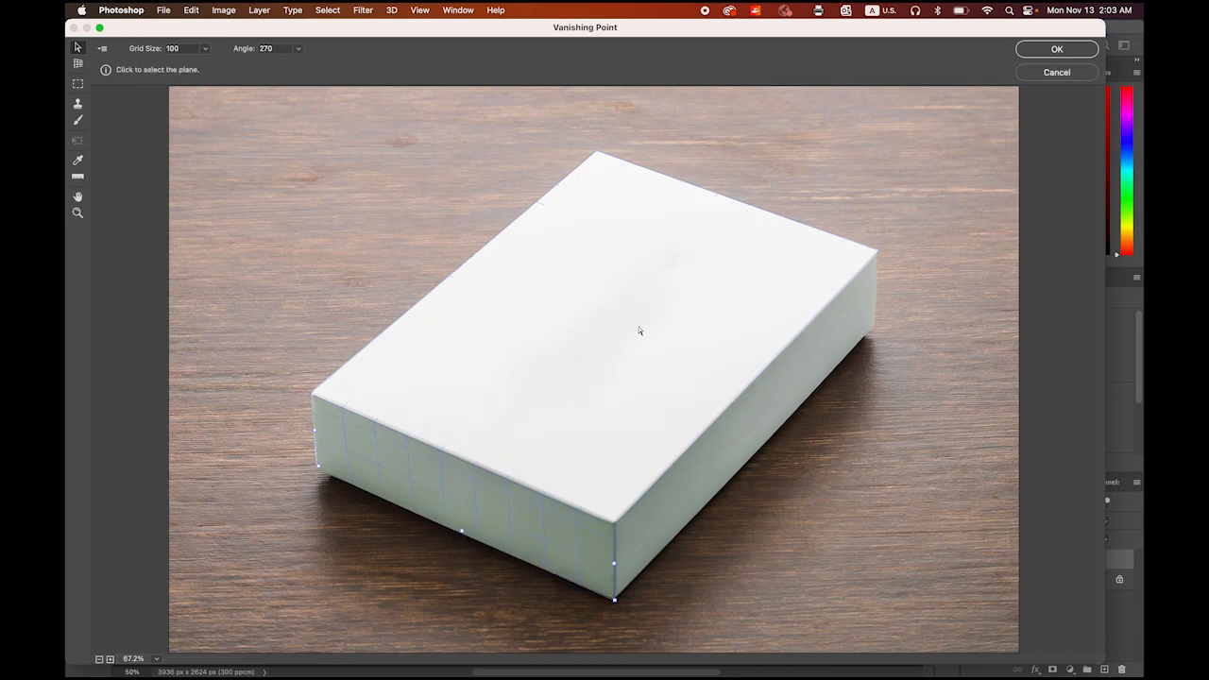
click(628, 327)
key(alt)
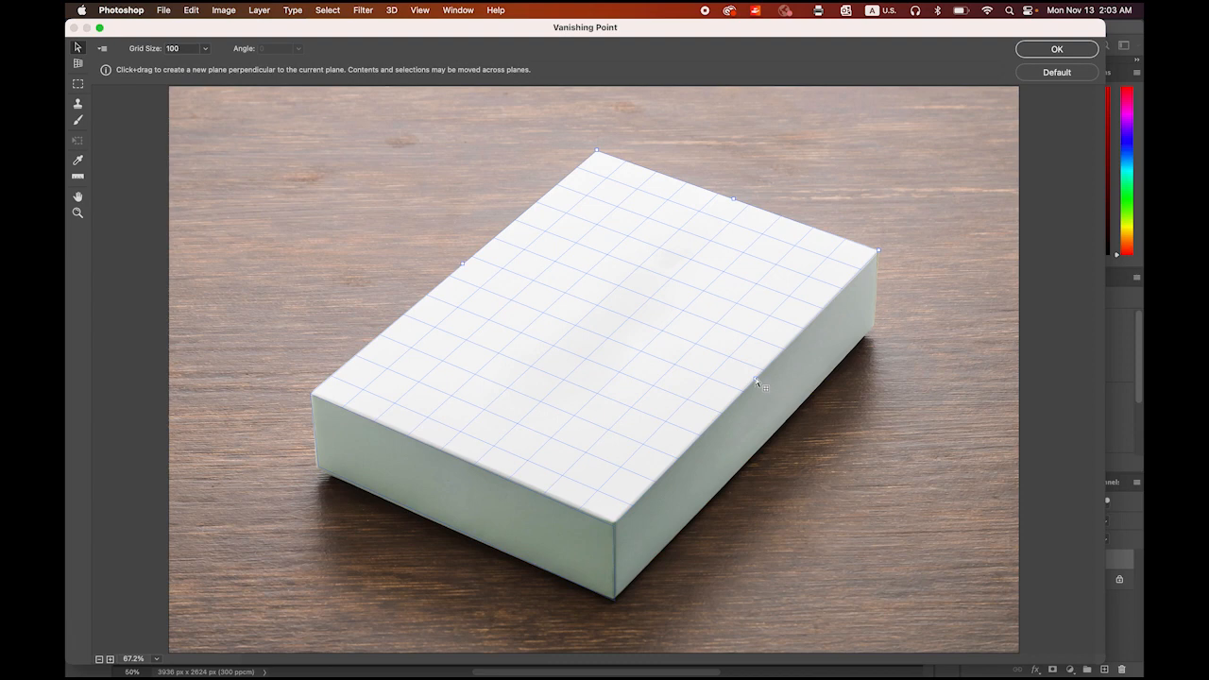
drag(756, 382, 755, 455)
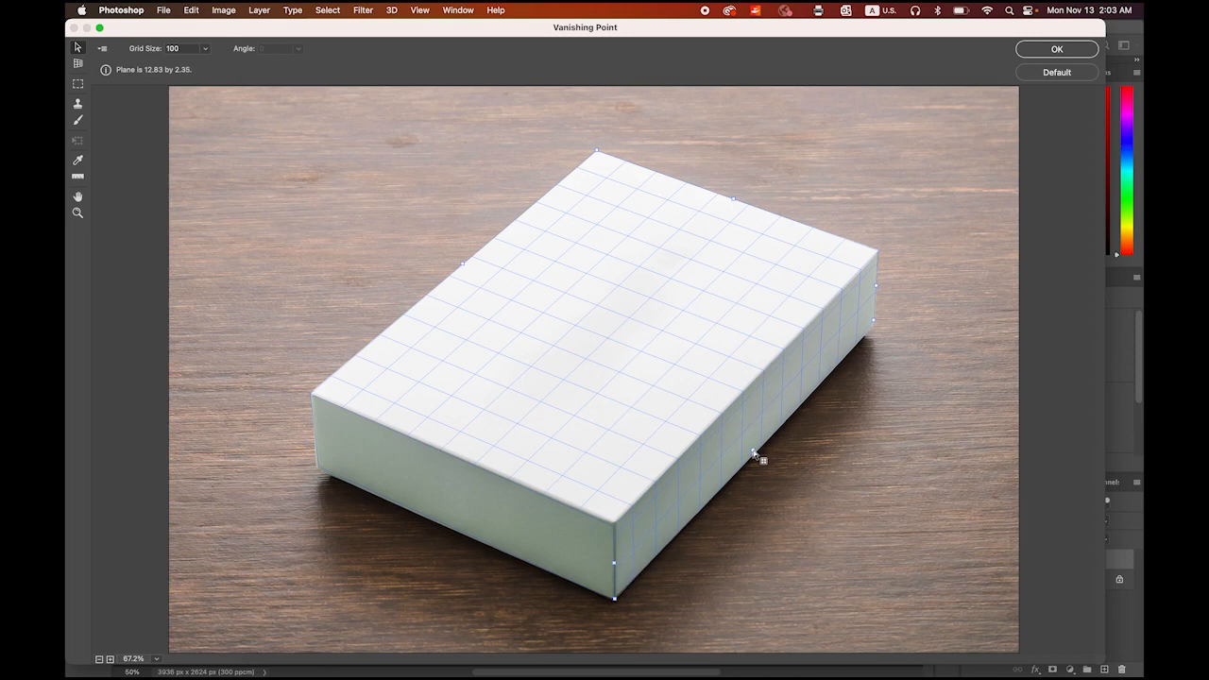
drag(755, 455, 756, 456)
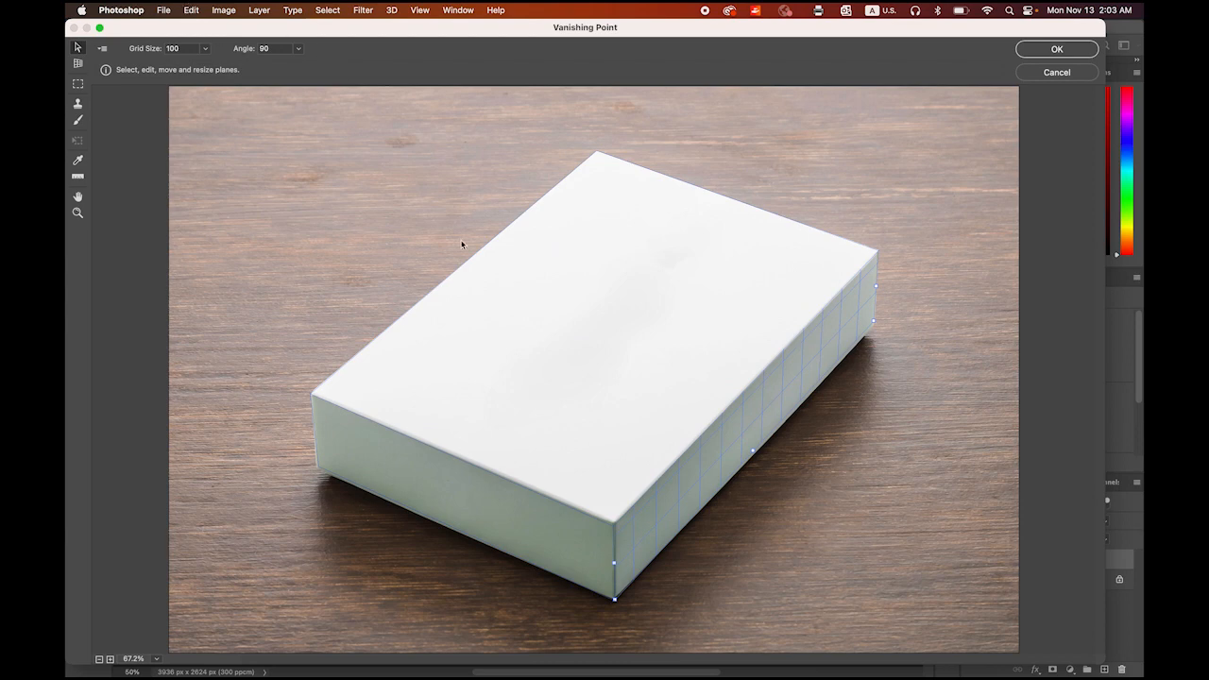
Paste the pattern into Vanishing Point and move it onto the planes so it wraps the top and both sides
key(alt)
key(super+v)
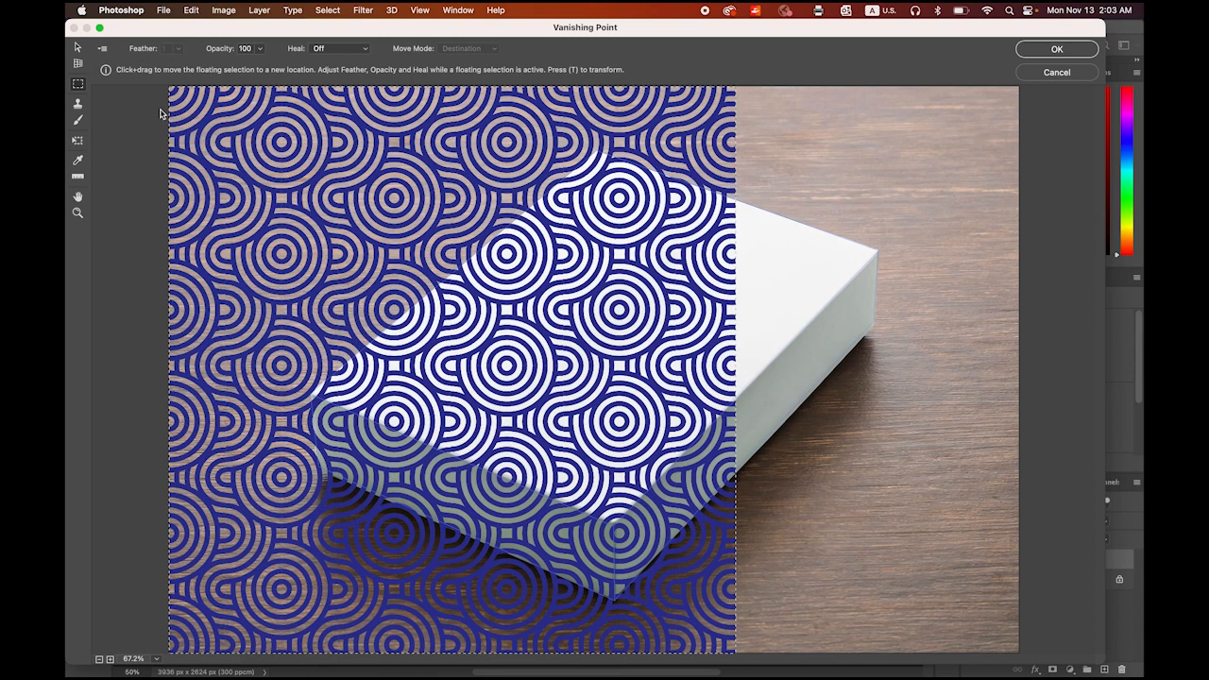
click(78, 142)
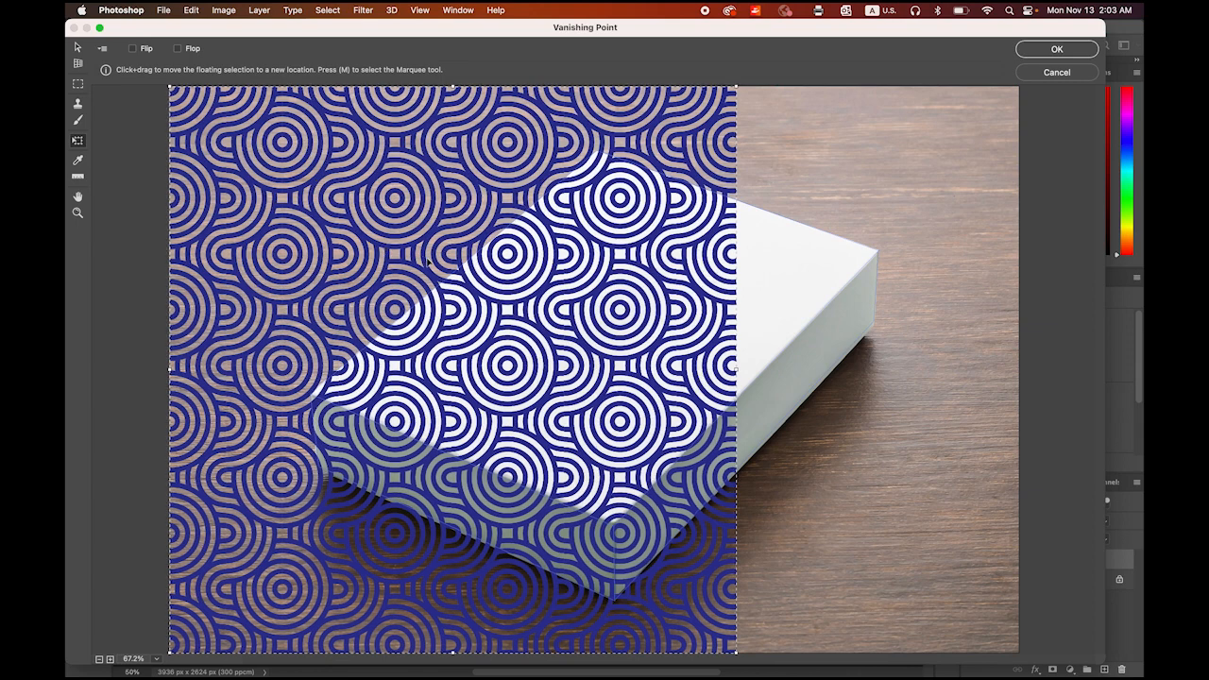
drag(429, 262, 560, 268)
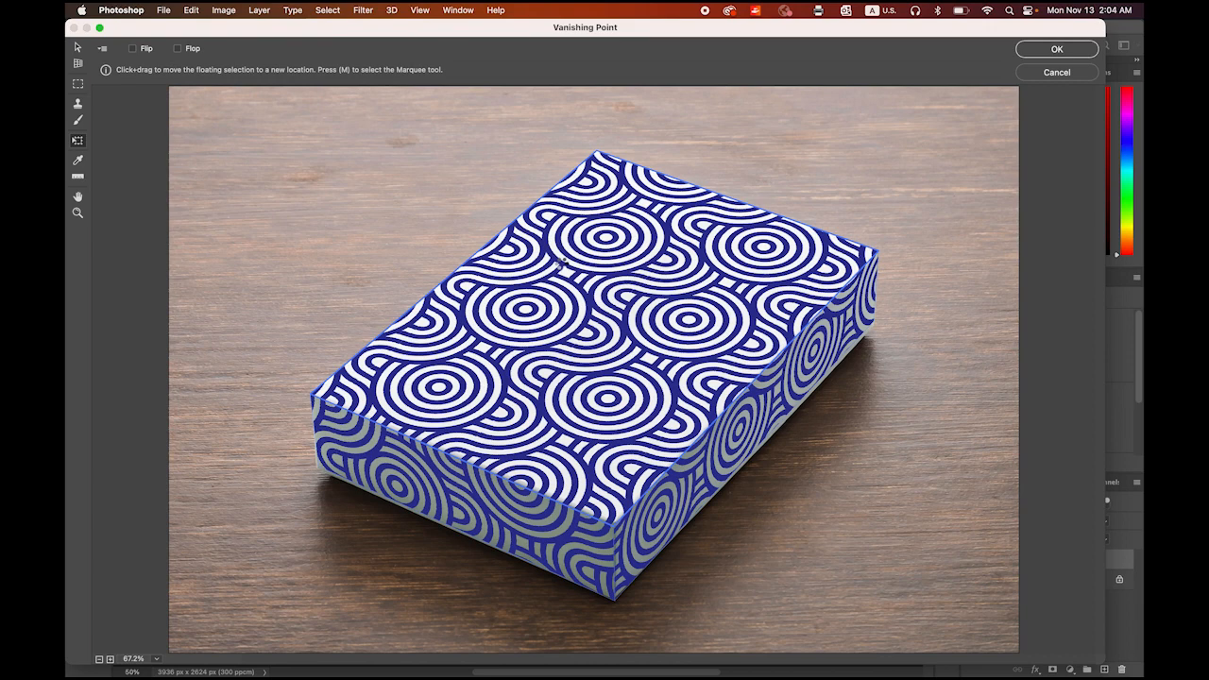
Apply the Vanishing Point result and set the pattern layer's blend mode to Multiply
click(1057, 50)
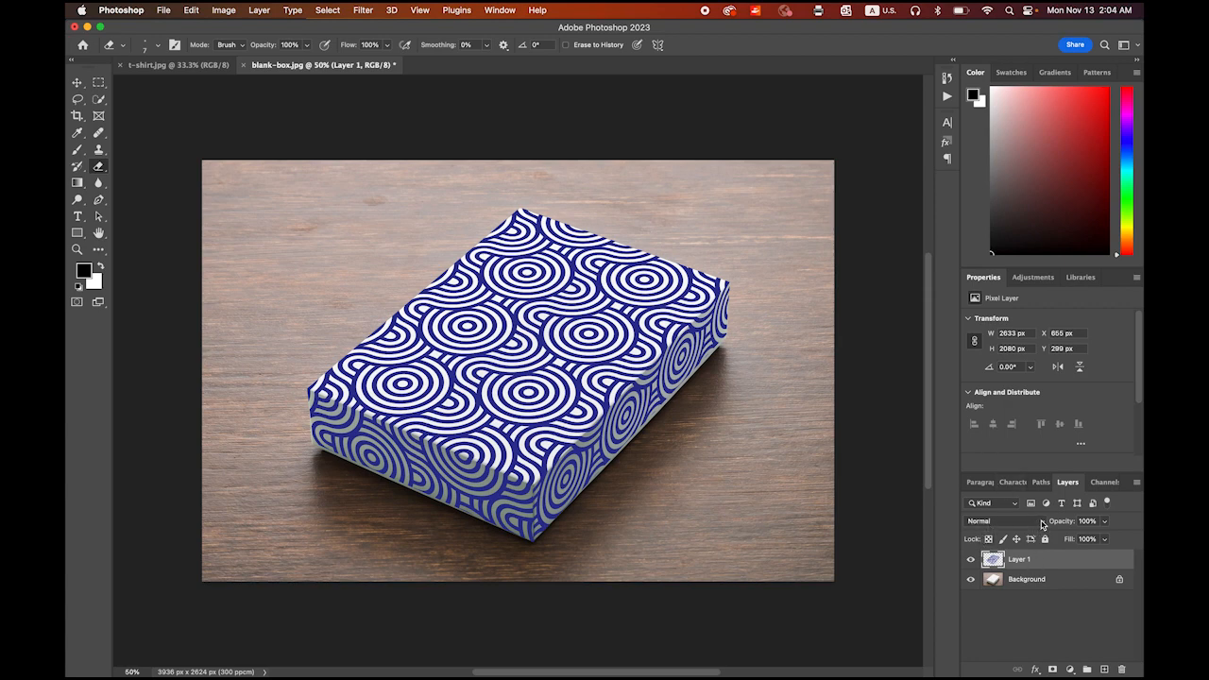
click(1043, 524)
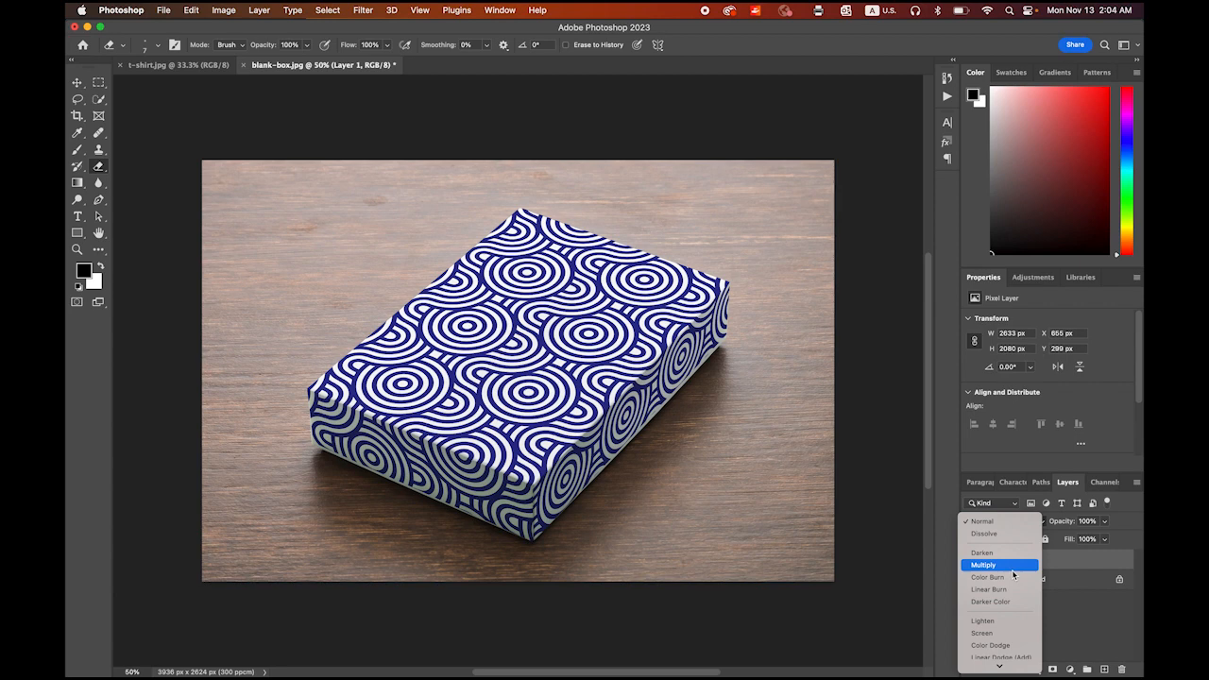
click(1002, 565)
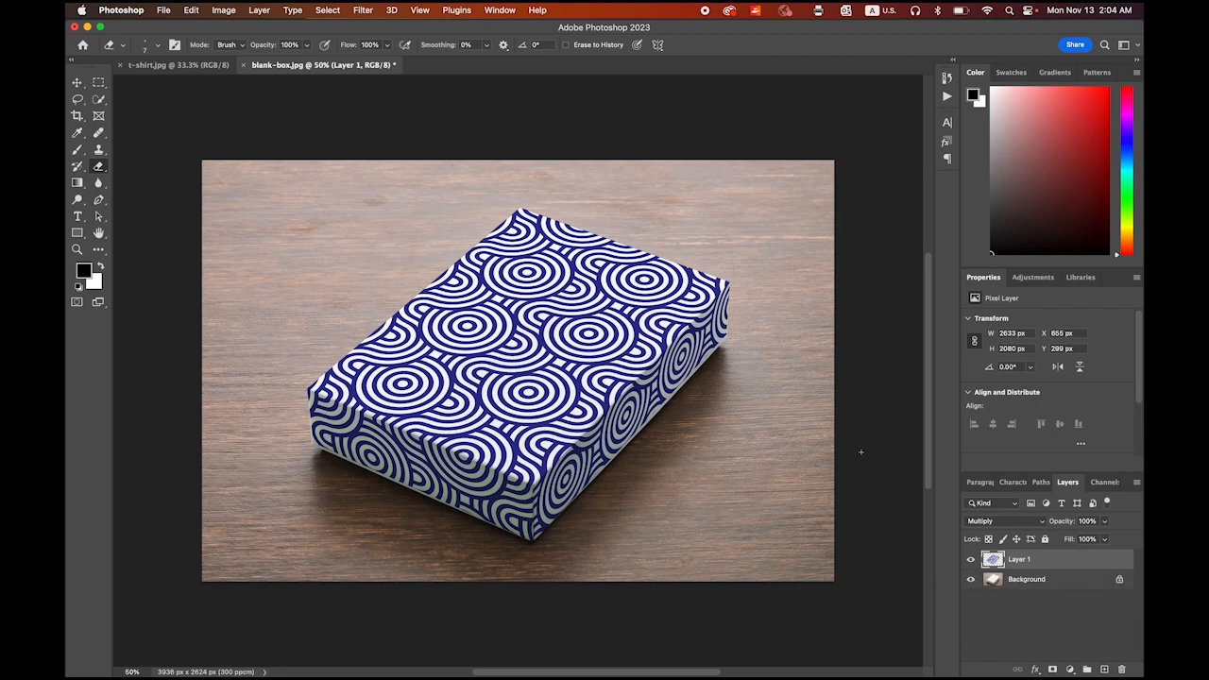
Unlock the background layer of t-shirt.jpg and select the entire white T-shirt with the Quick Selection tool
click(184, 65)
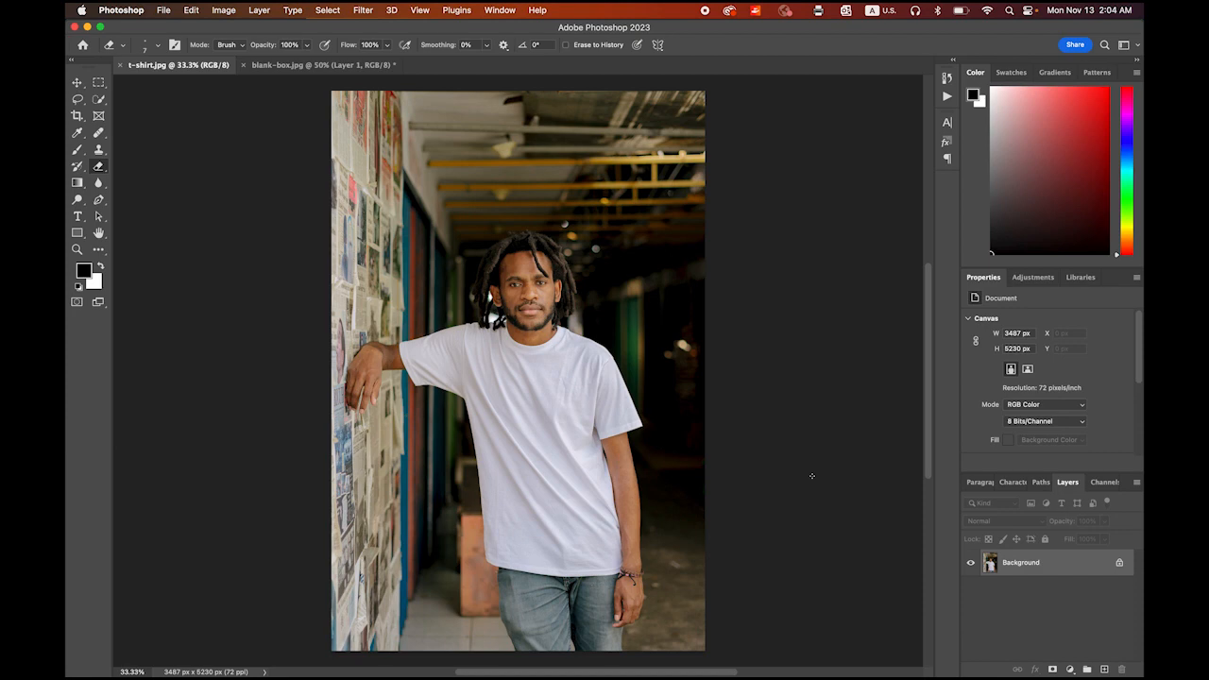
click(1121, 564)
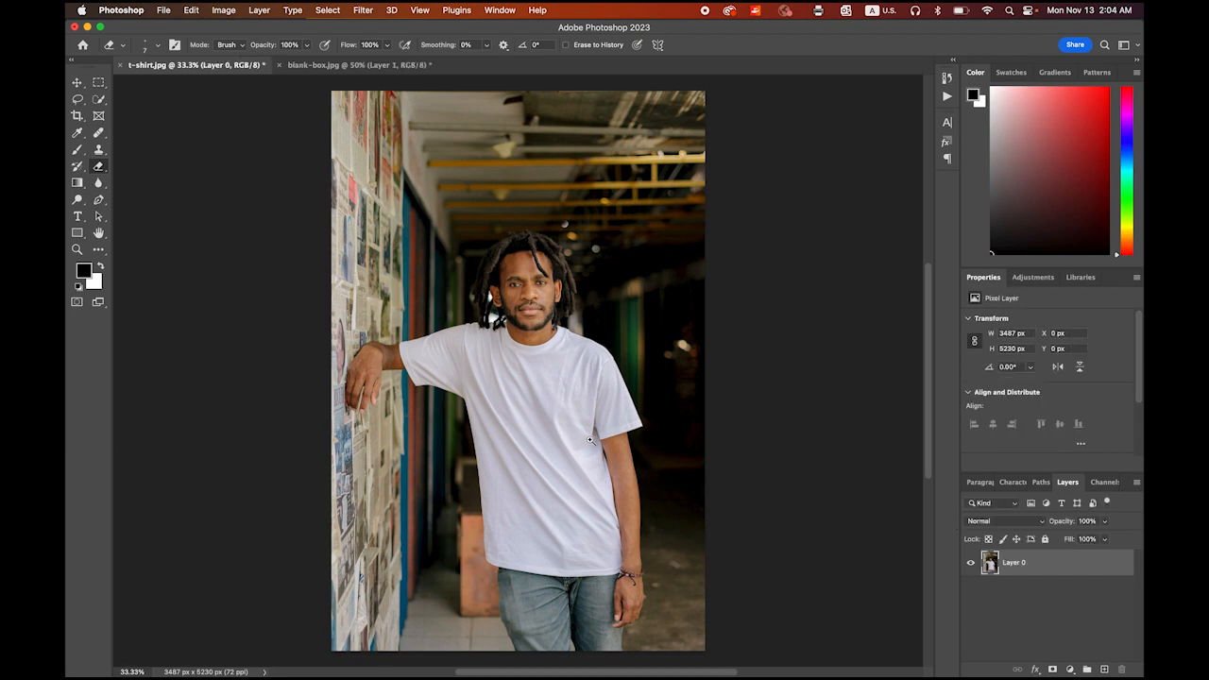
scroll(590, 440, up, 5)
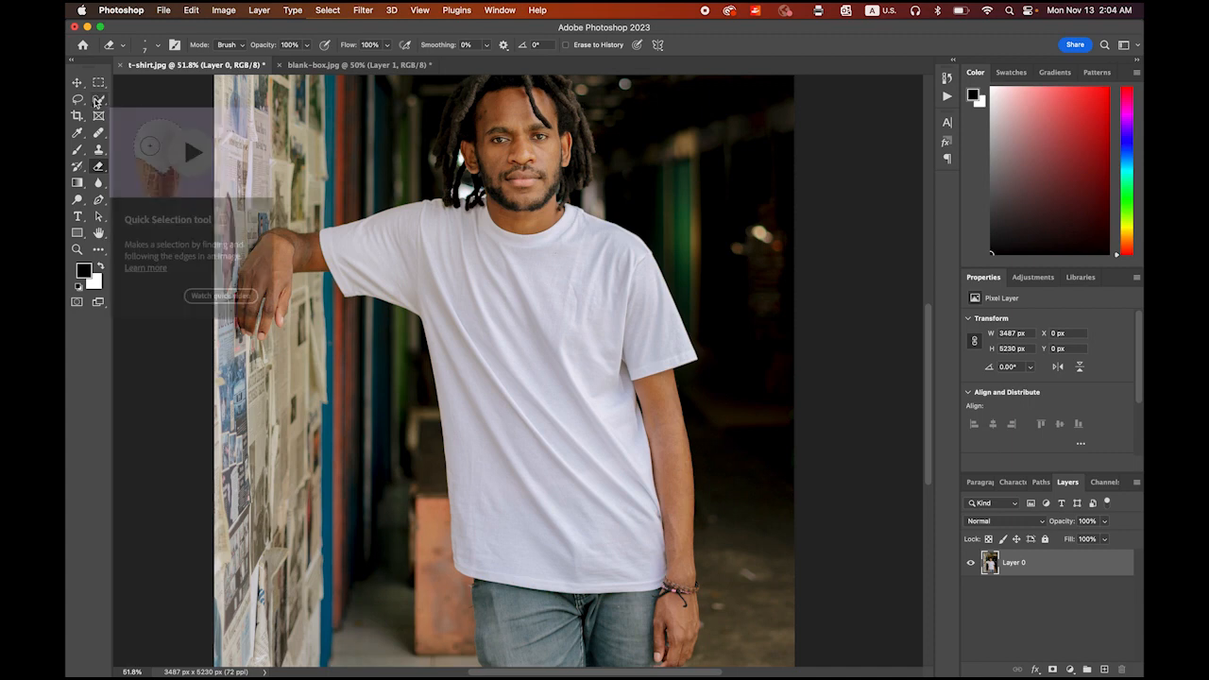
click(99, 99)
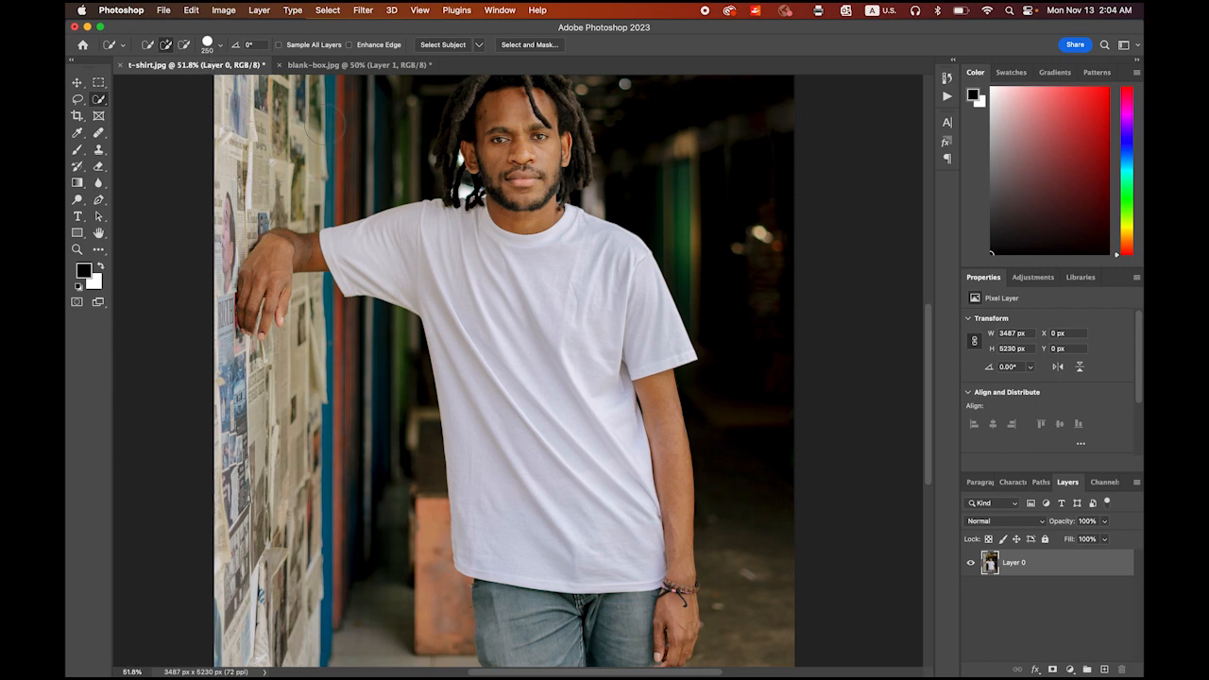
mouse_move(470, 273)
mouse_down()
mouse_move(520, 310)
mouse_move(565, 300)
mouse_move(551, 404)
mouse_move(602, 536)
mouse_up()
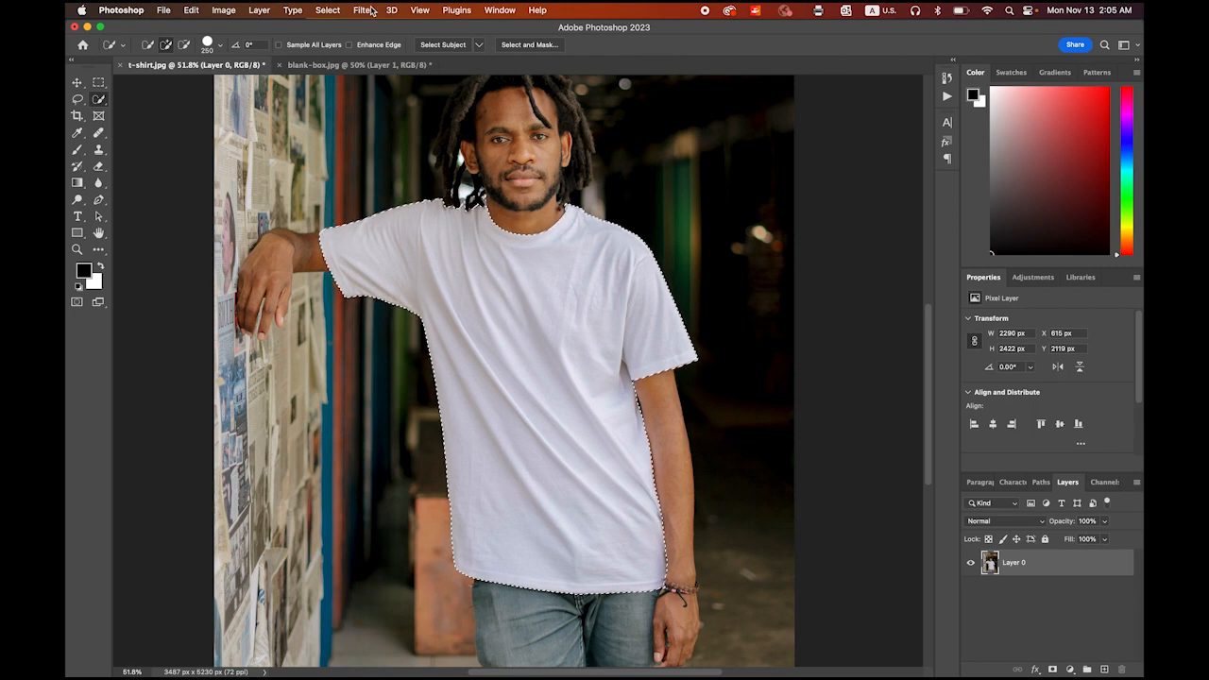
Save the T-shirt selection as a new channel named tshirt
click(328, 10)
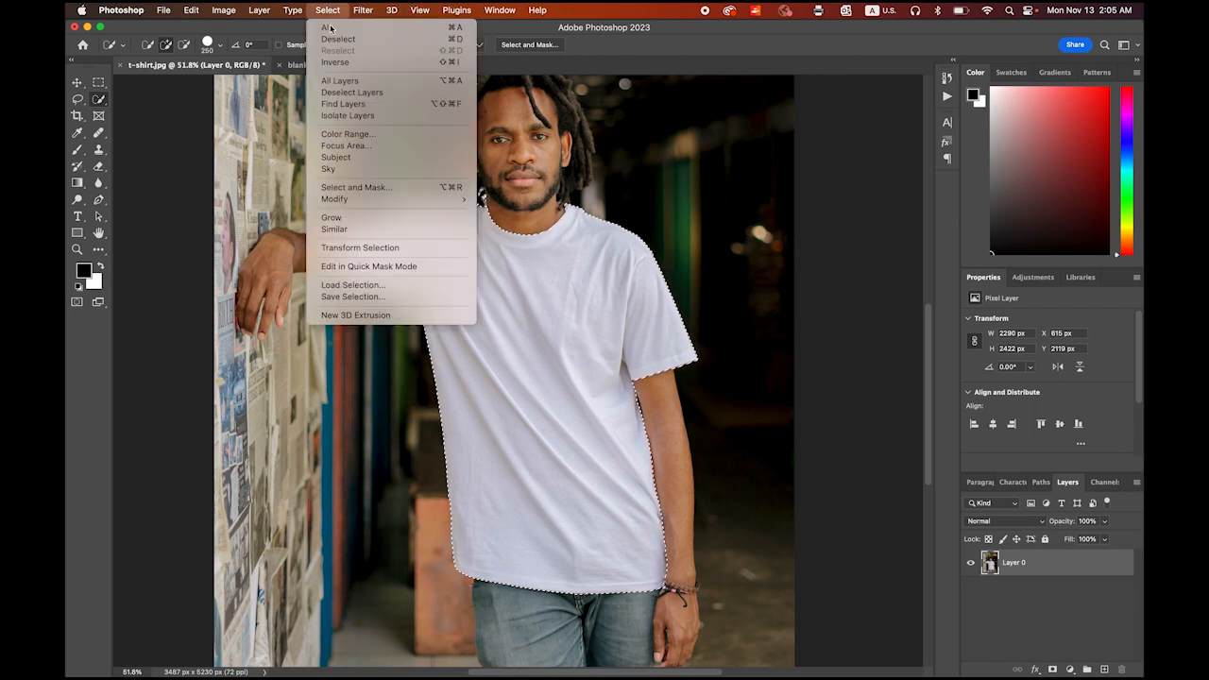
click(419, 298)
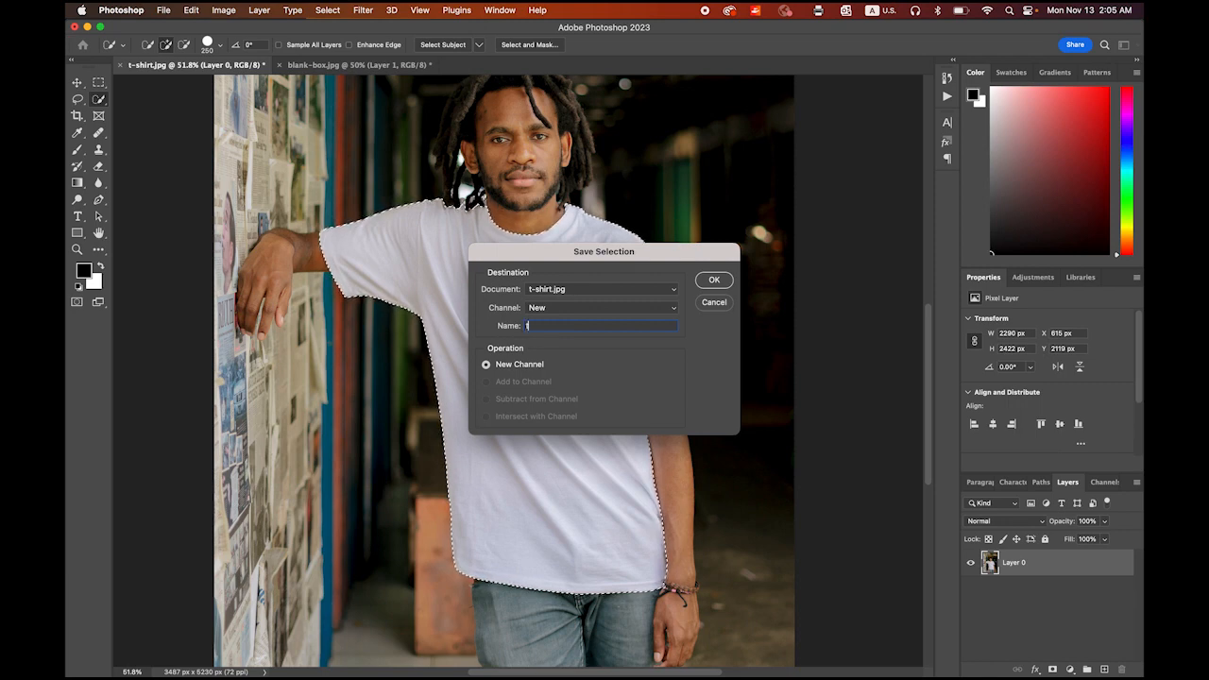
text(tshirt)
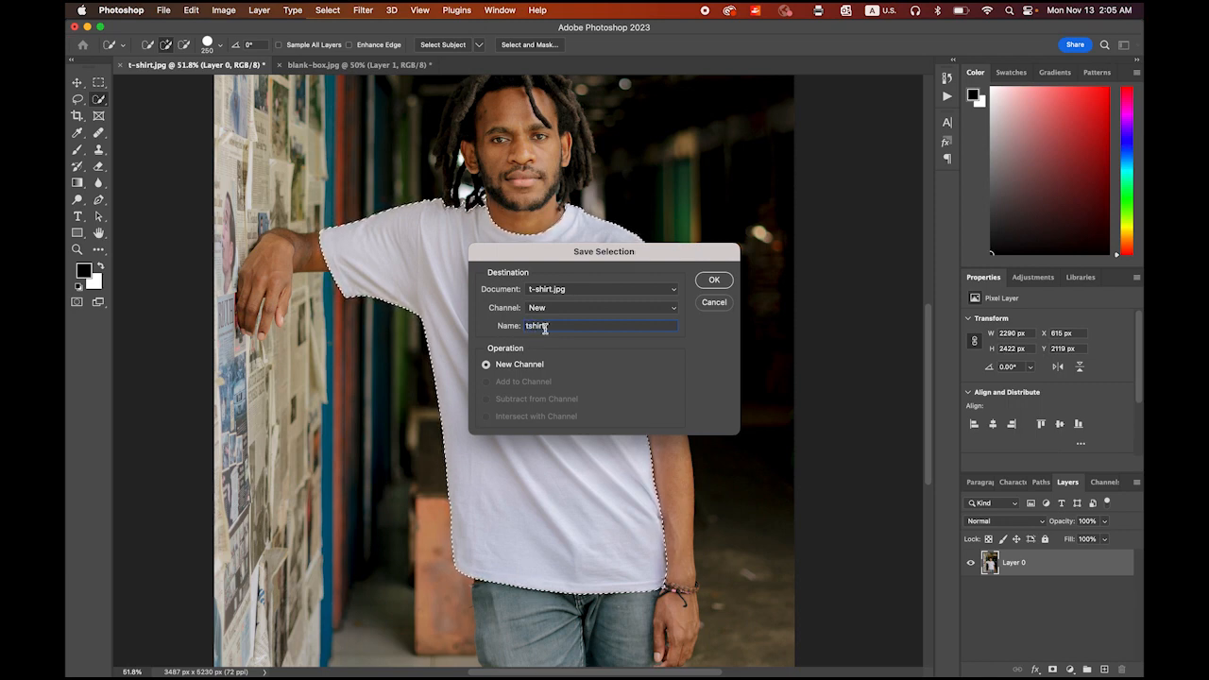
click(707, 278)
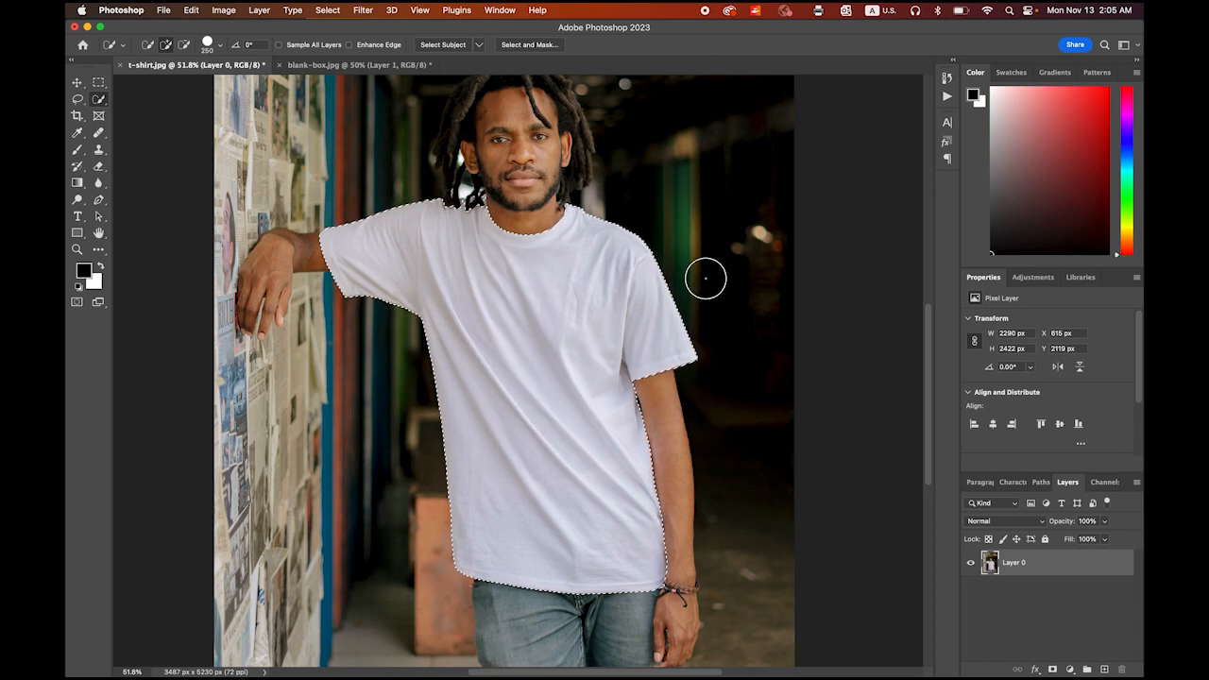
Examine the tshirt channel's mask, then return to the RGB composite and the layer list
click(1106, 485)
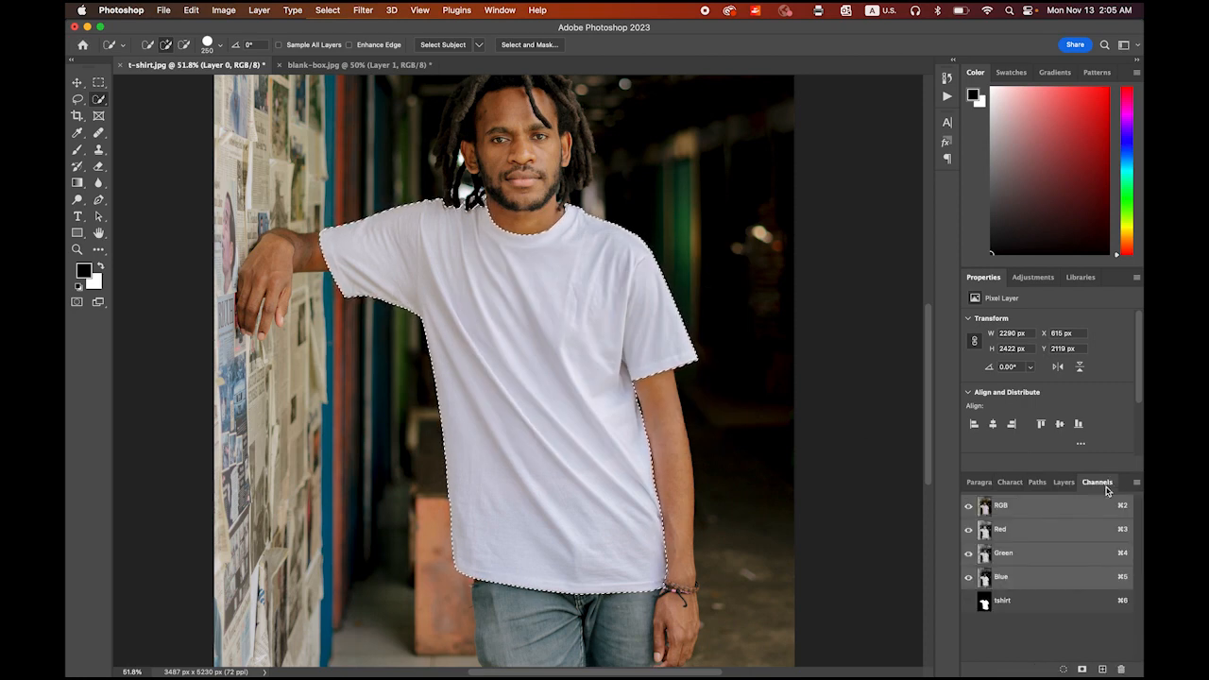
click(1029, 611)
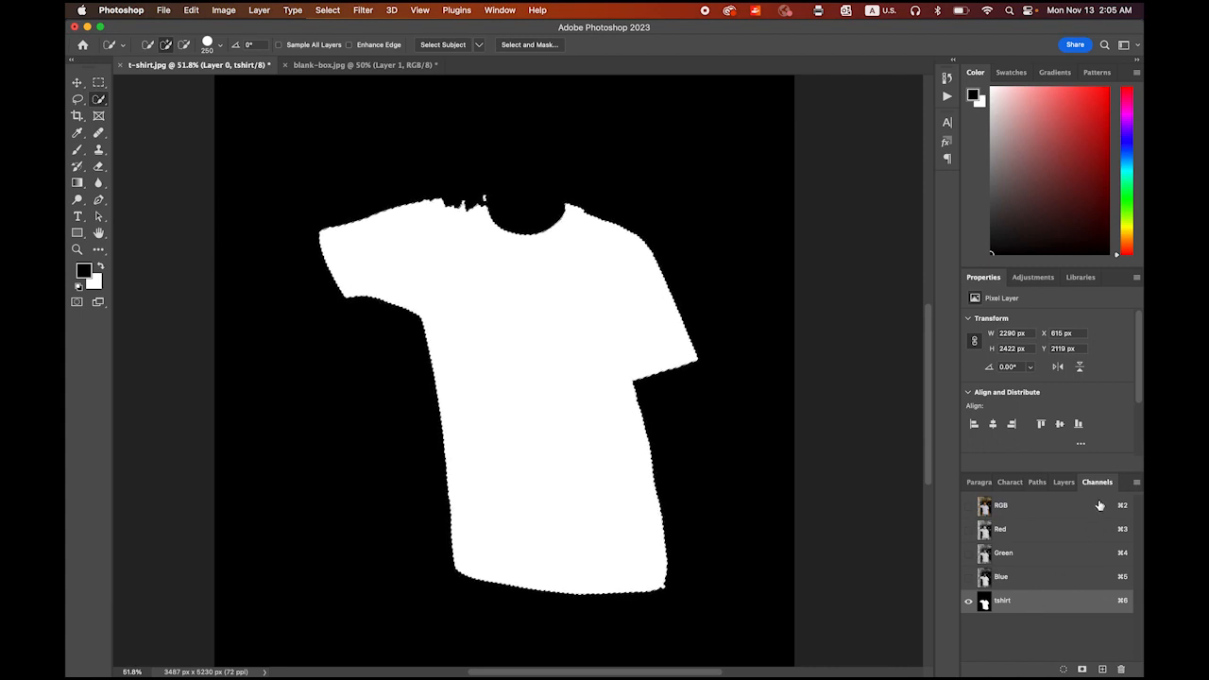
click(1065, 483)
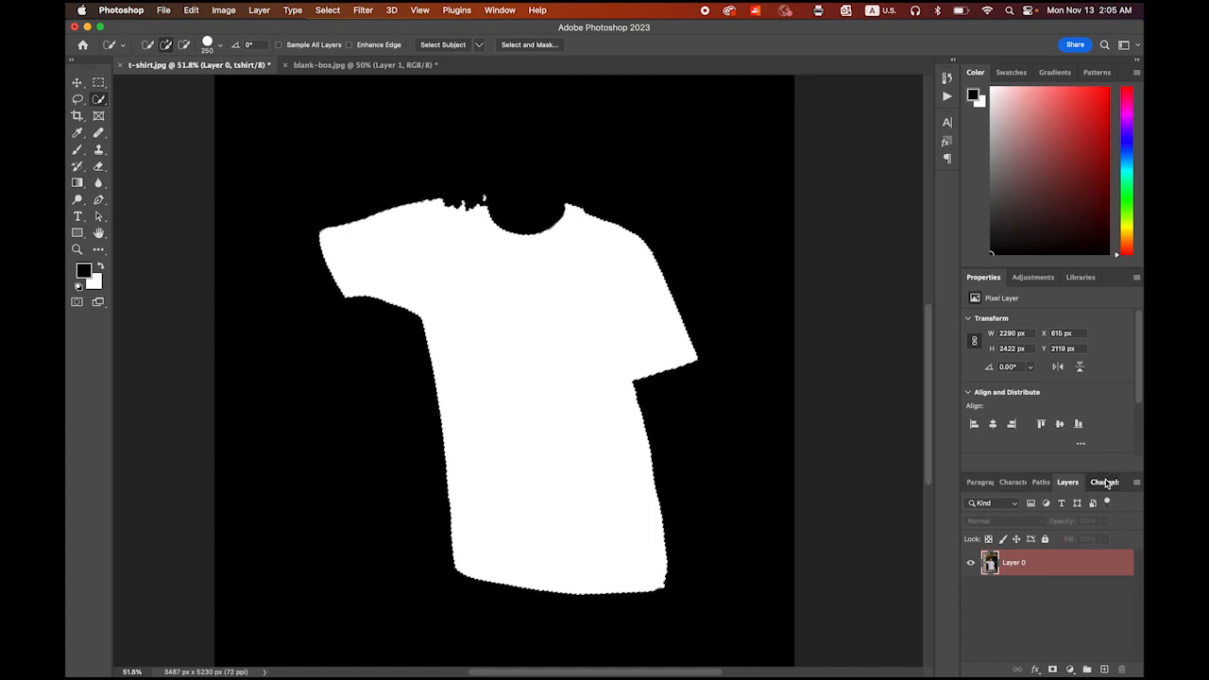
click(1102, 483)
click(1020, 505)
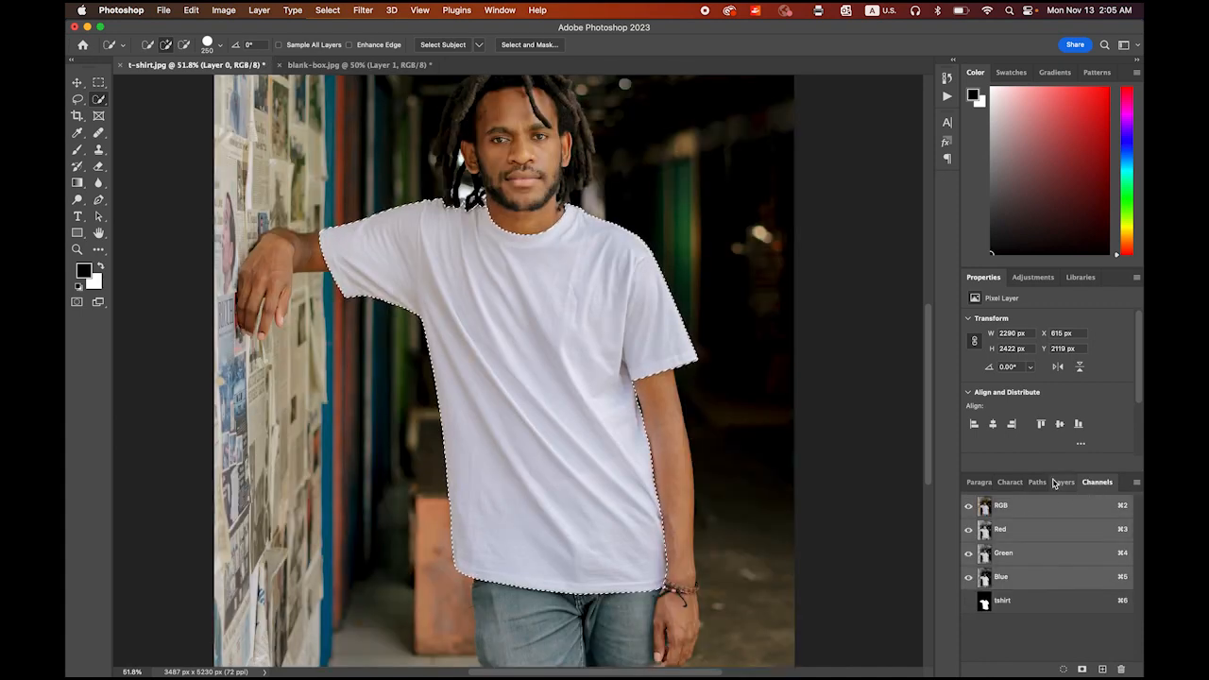
click(1064, 483)
Copy the selected T-shirt, paste it as a new layer, and hide Layer 0
click(98, 82)
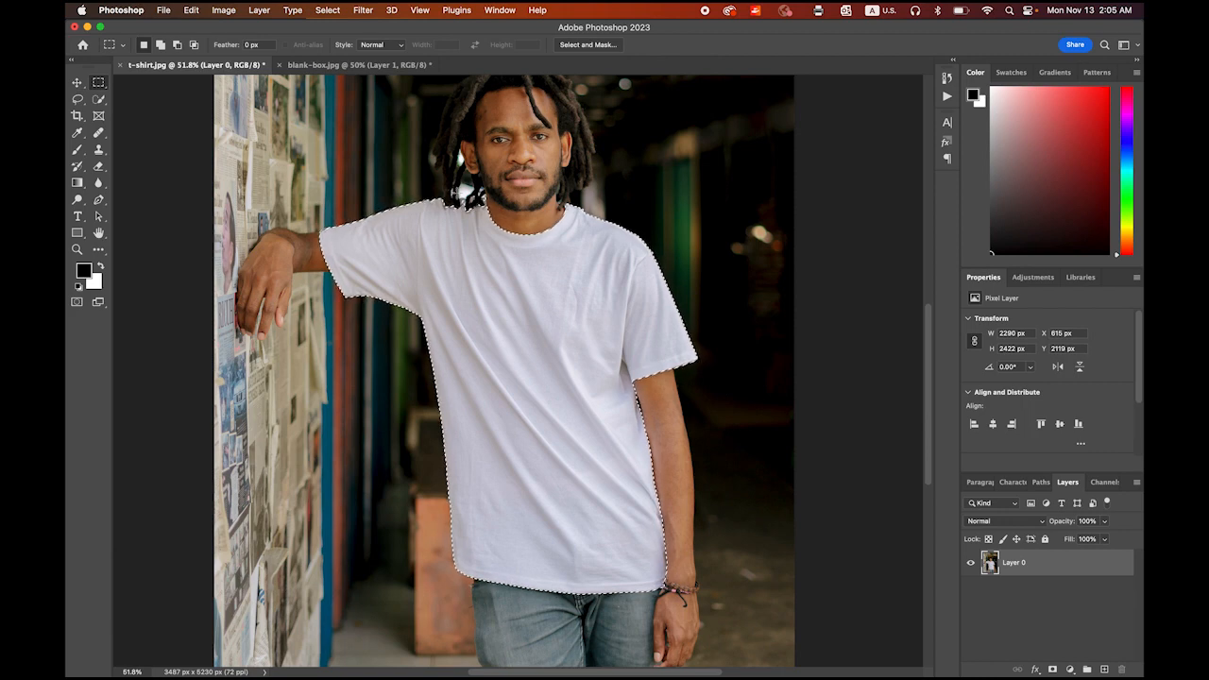
click(190, 10)
click(229, 99)
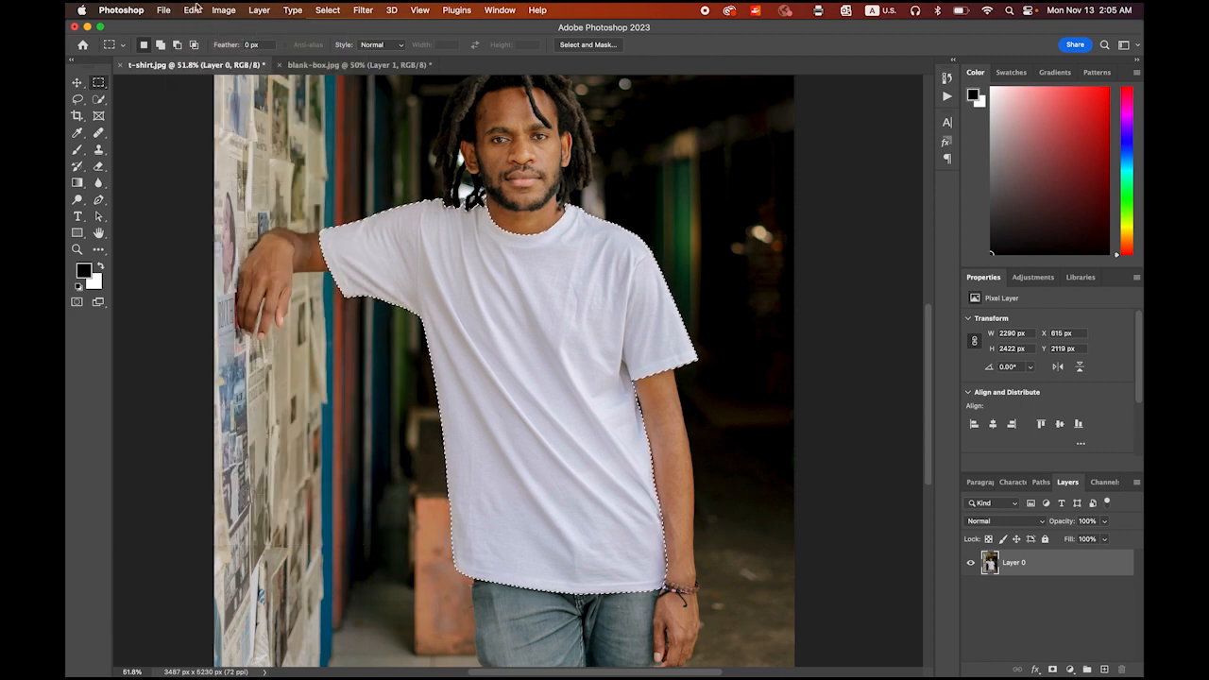
click(191, 9)
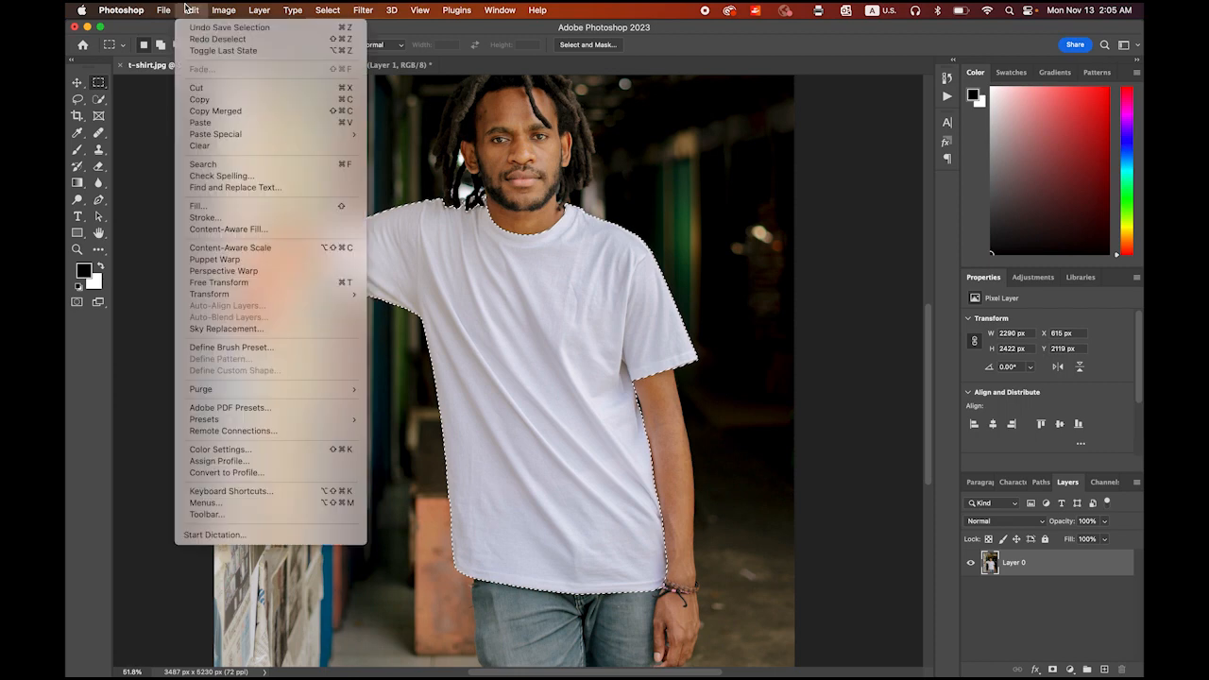
click(242, 121)
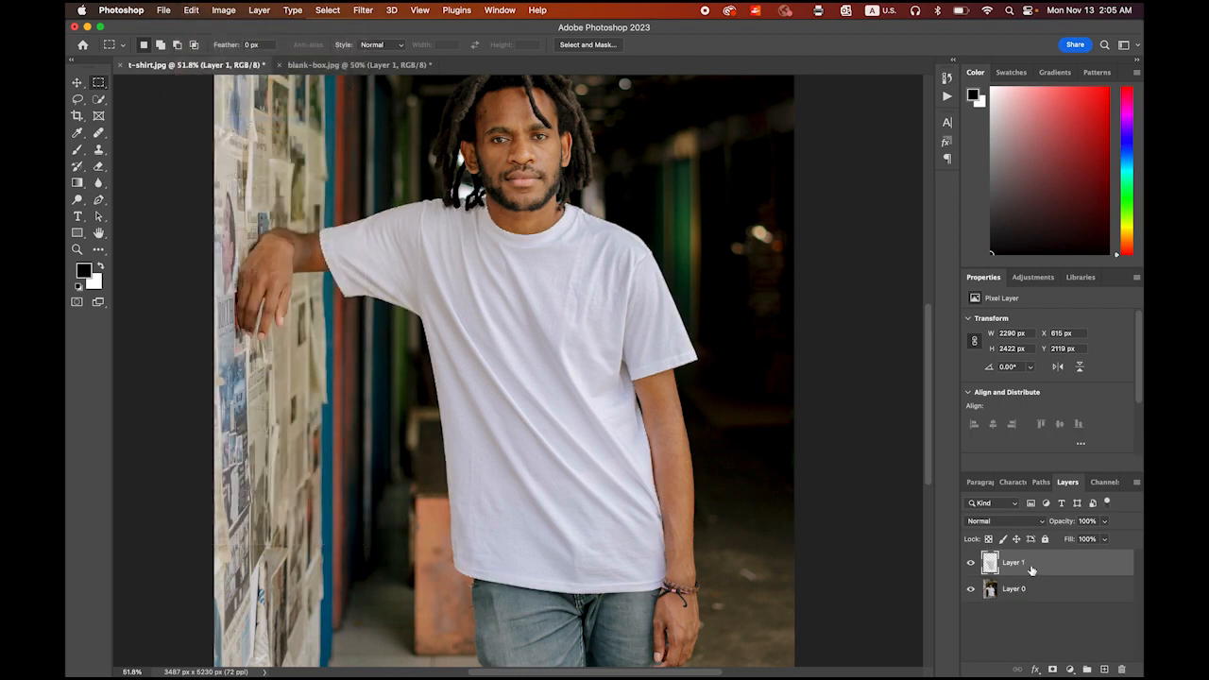
click(969, 589)
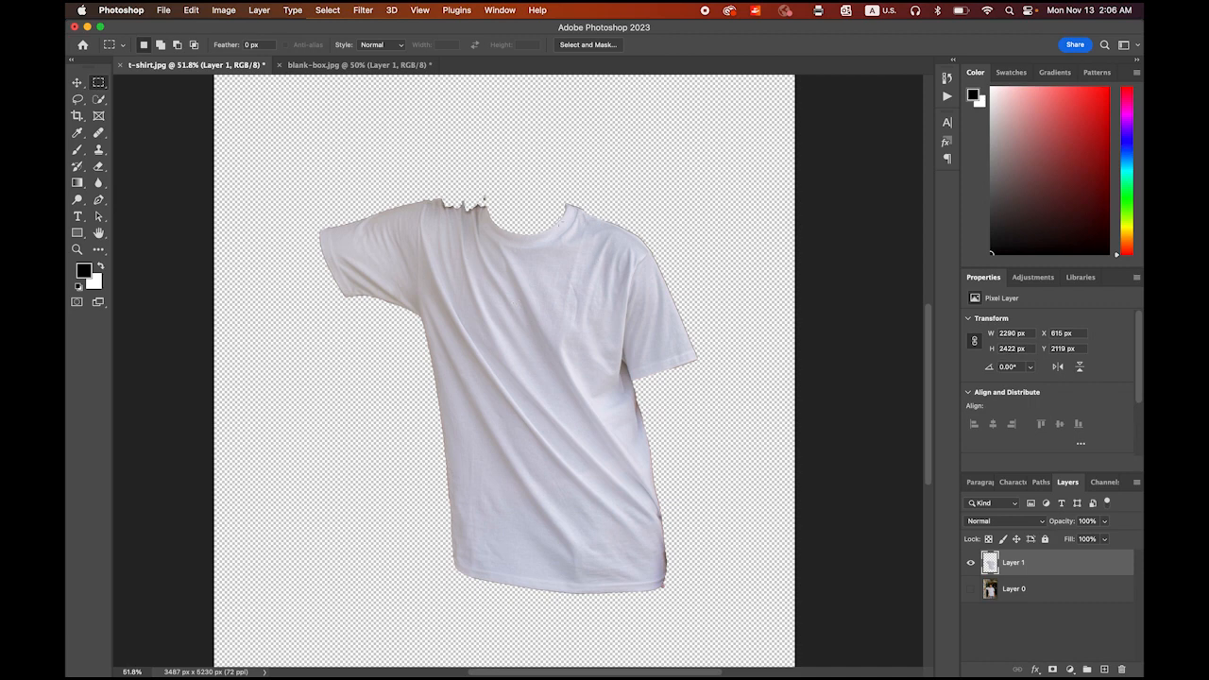
Erase the stray speck above the shirt's neckline on Layer 1 with a 33 px eraser
scroll(460, 192, up, 8)
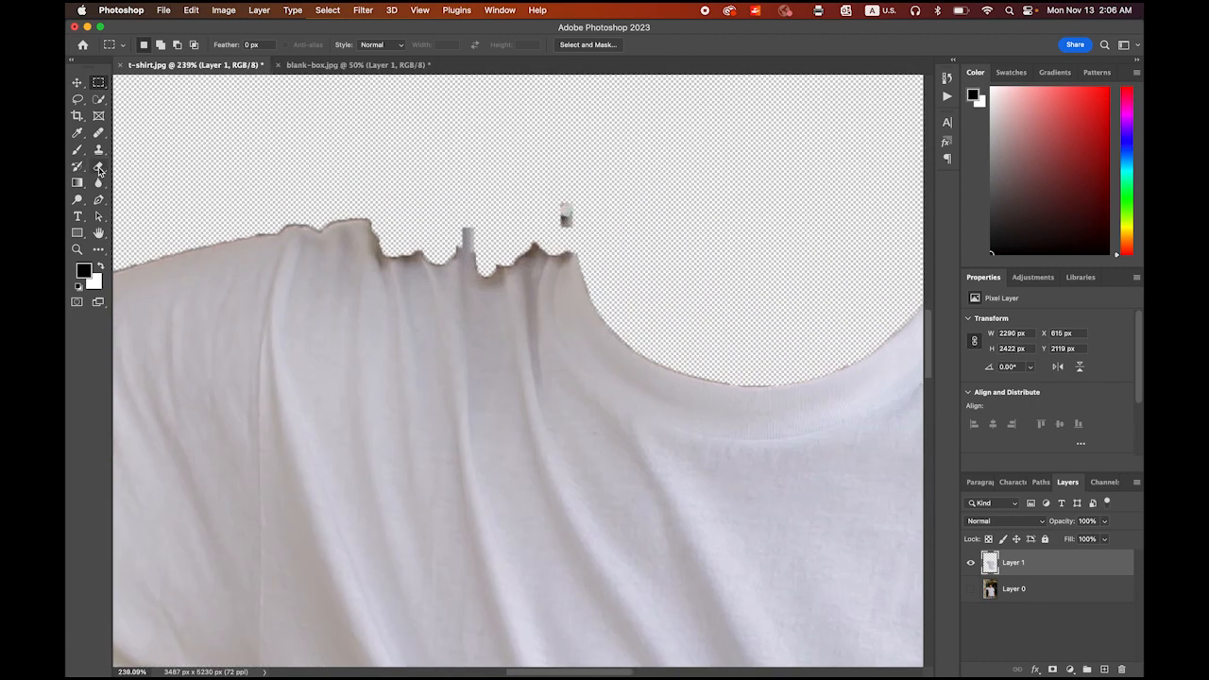
click(98, 165)
click(159, 46)
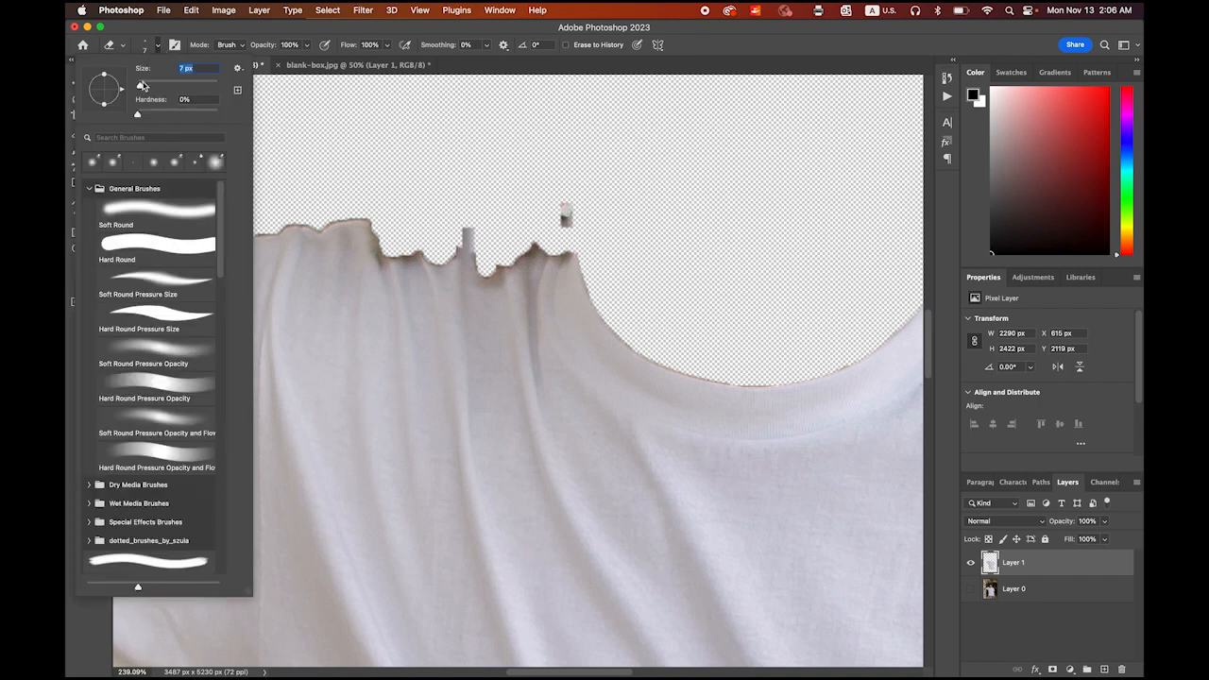
drag(141, 86, 147, 88)
click(565, 213)
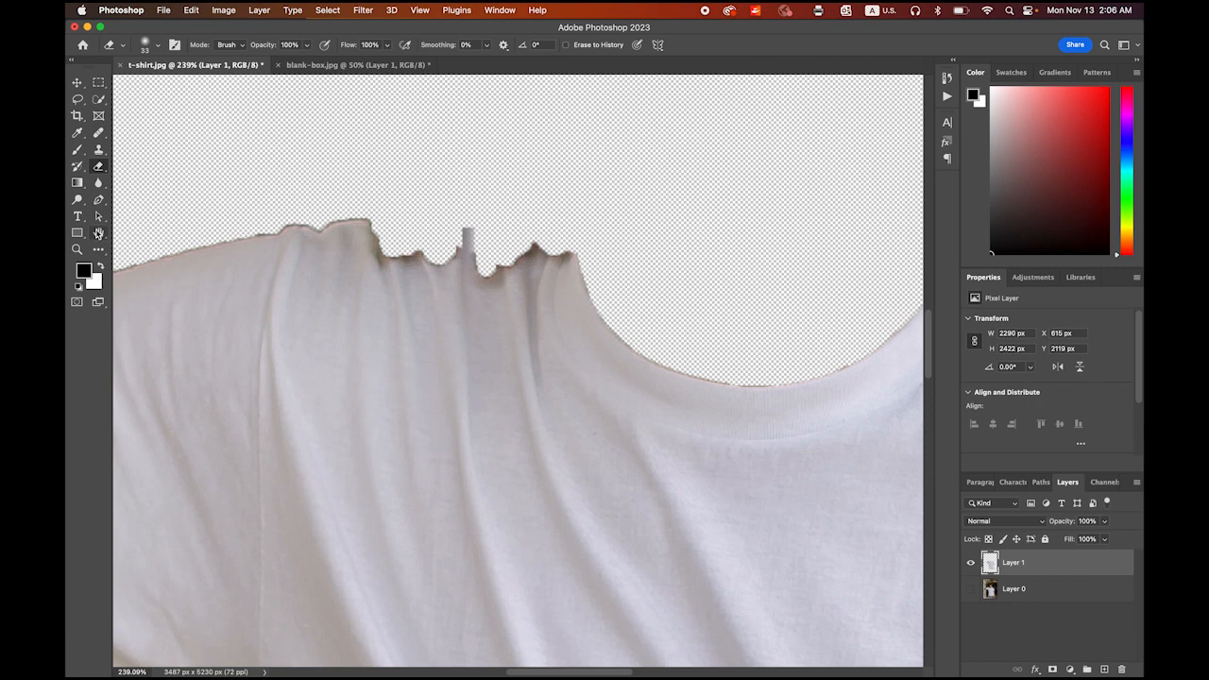
double_click(98, 232)
scroll(556, 392, up, 5)
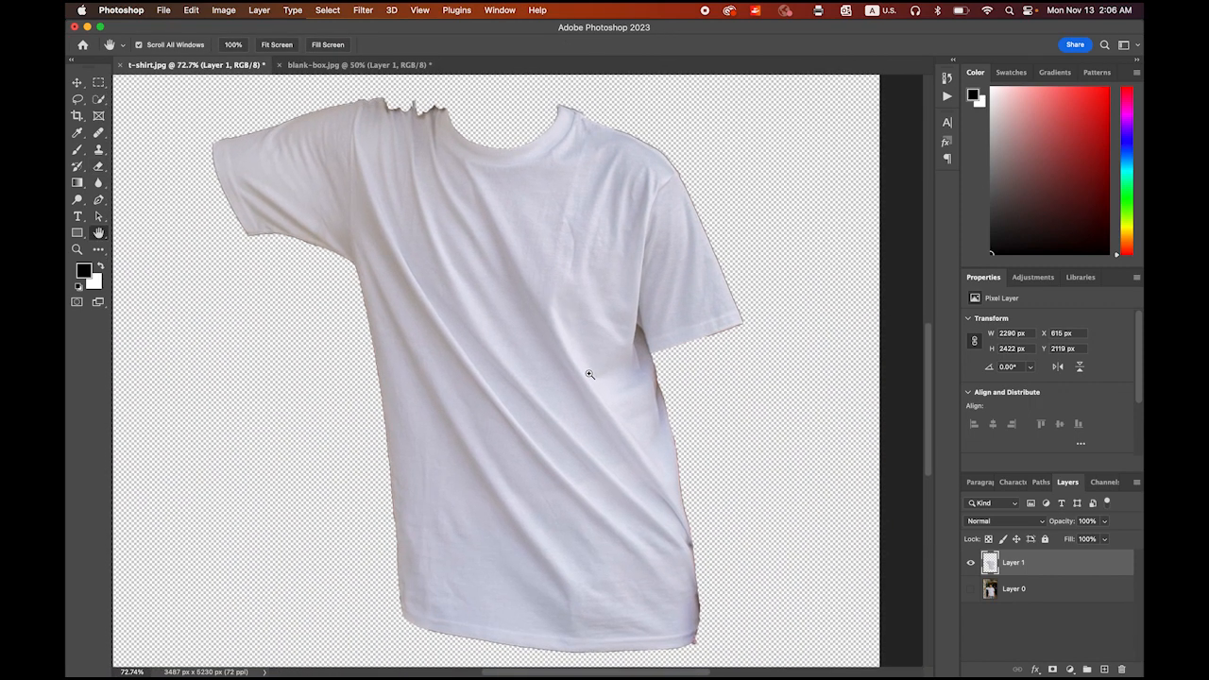
scroll(570, 357, down, 2)
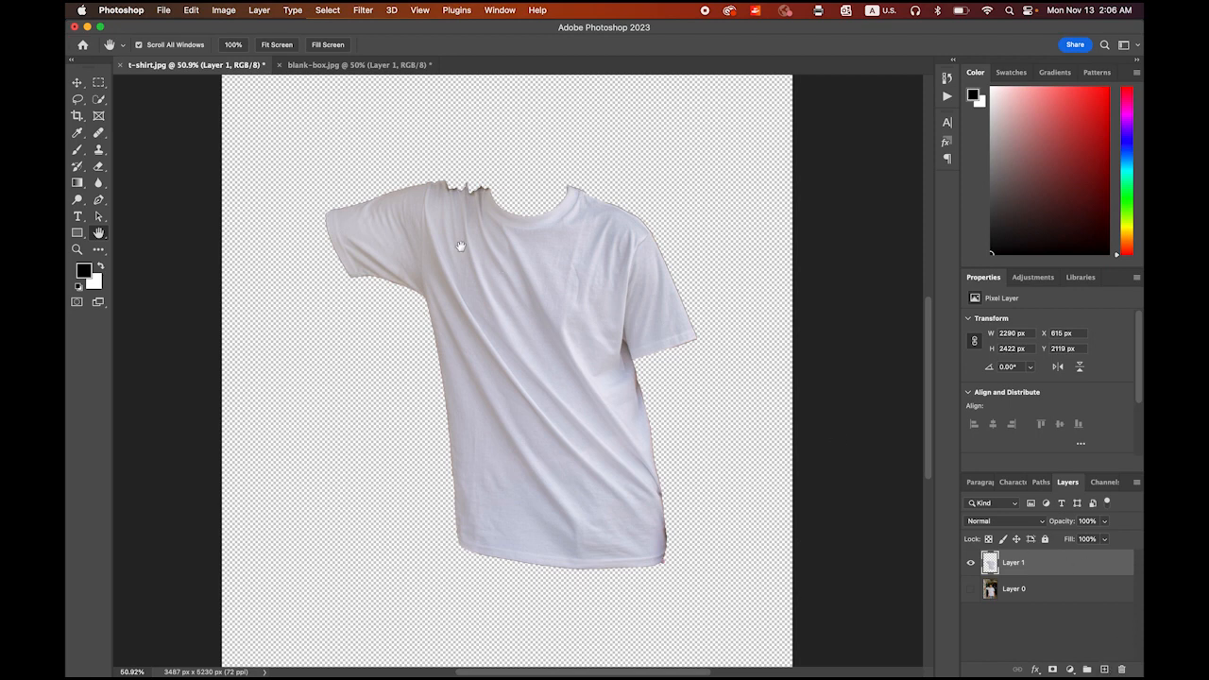
Increase the shirt layer's contrast with Levels, setting the black input to 104 and the white input to 218
click(225, 10)
mouse_move(240, 49)
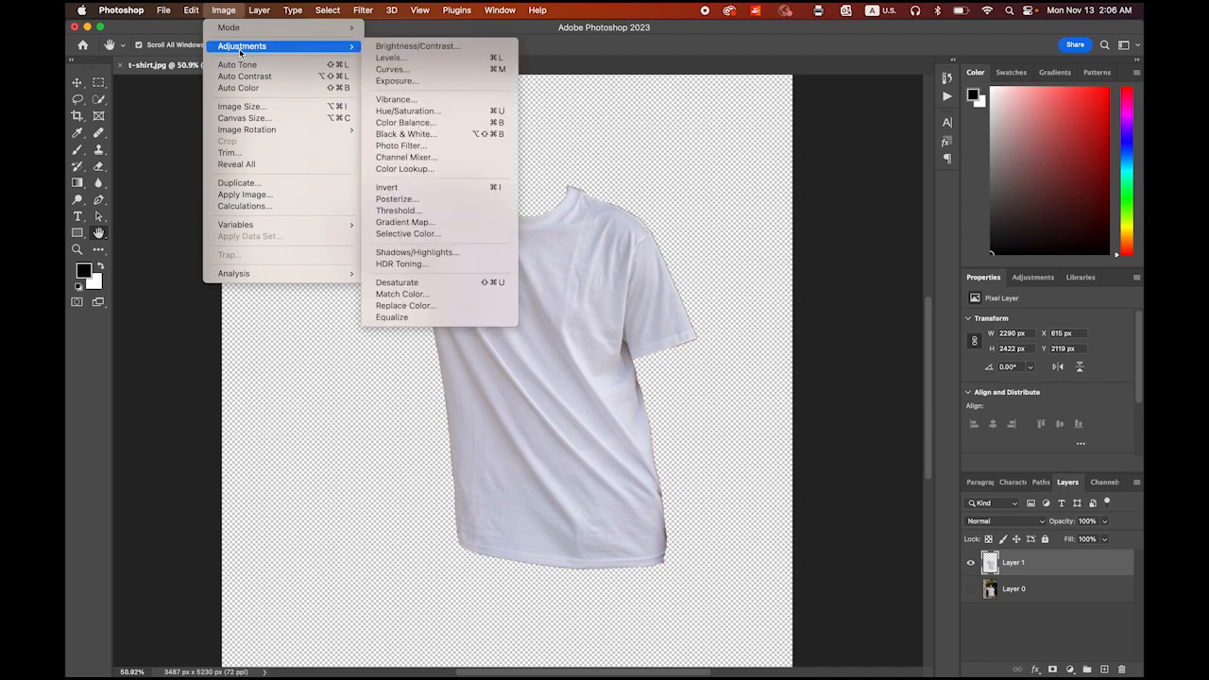
click(398, 59)
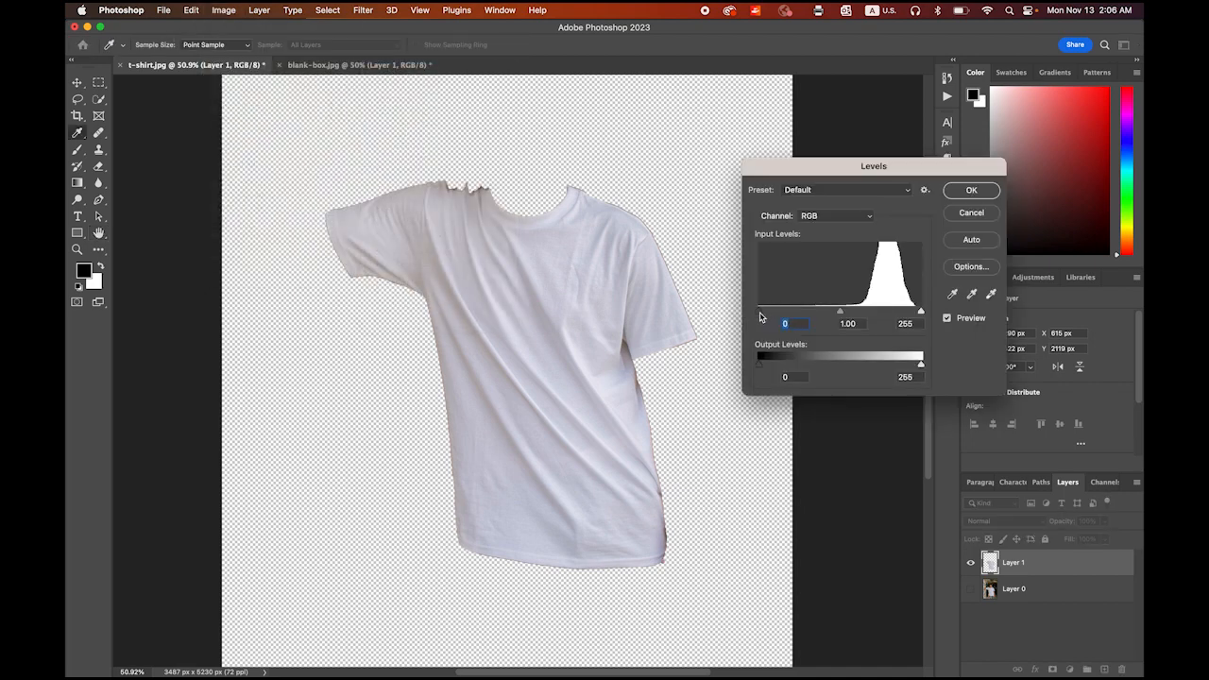
drag(762, 316, 825, 317)
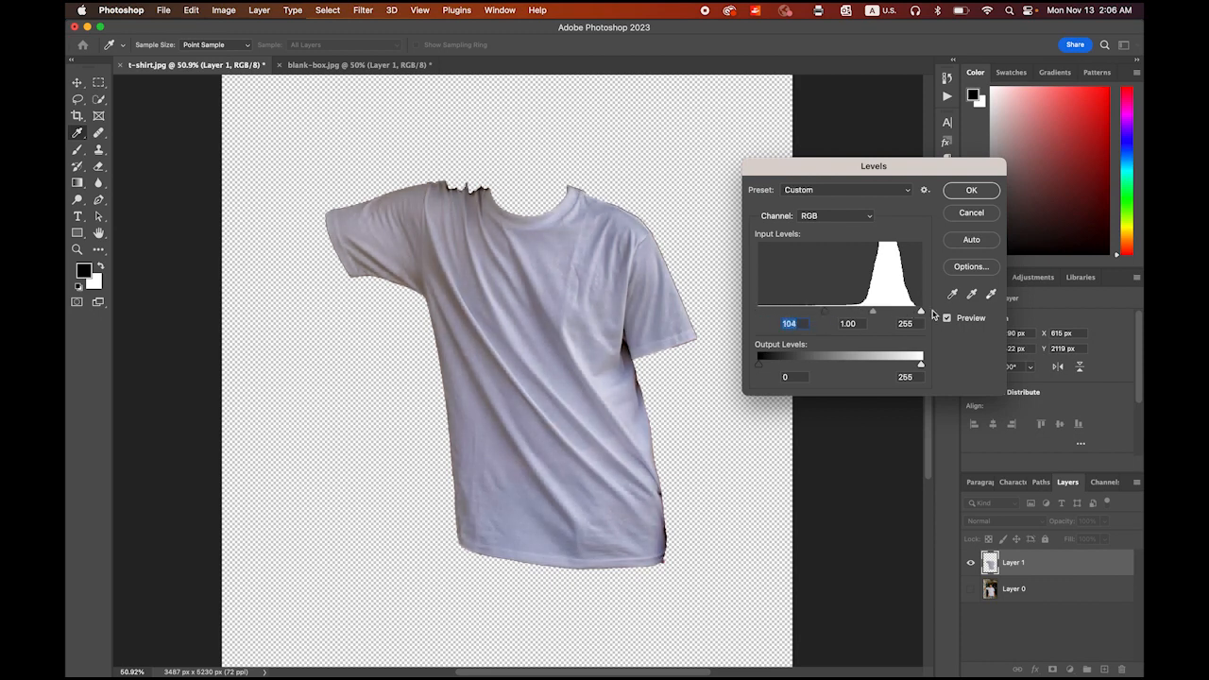
drag(923, 314, 896, 318)
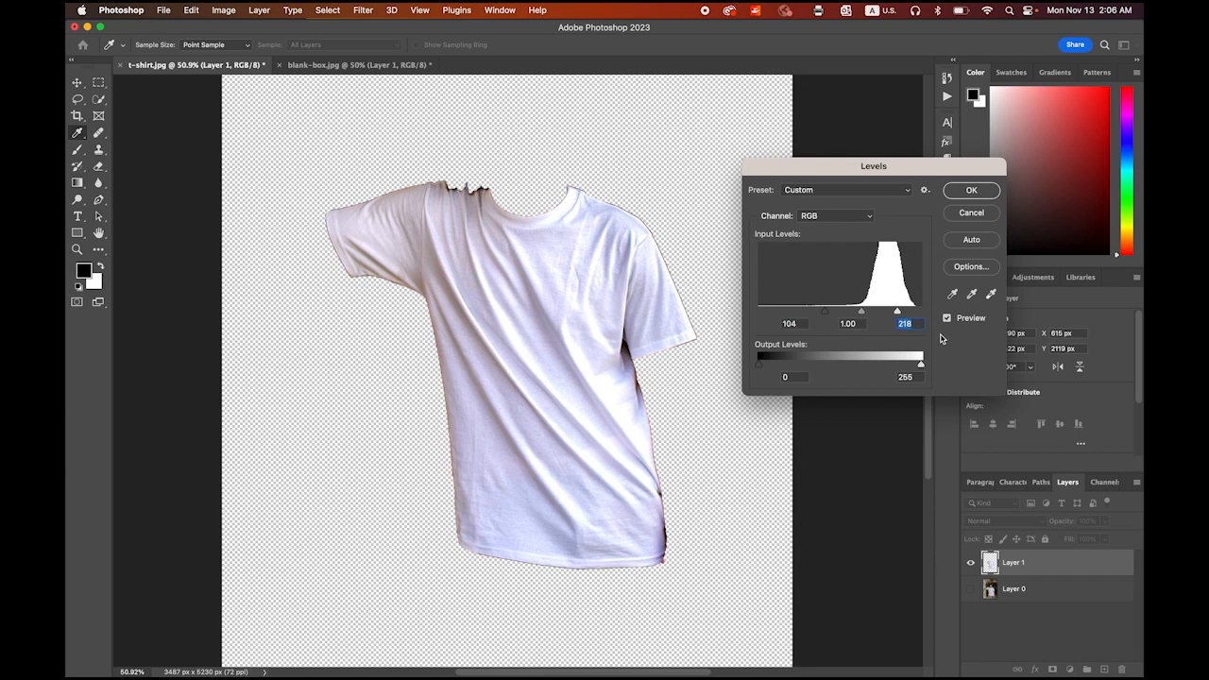
click(968, 193)
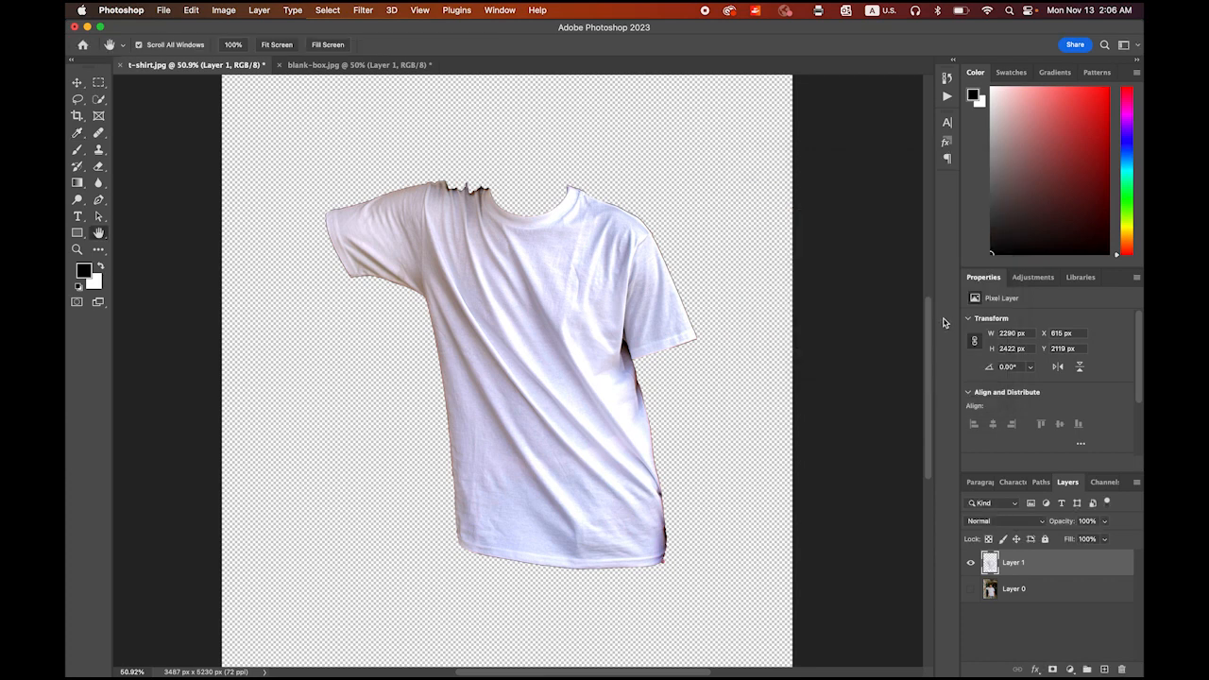
Apply a Gaussian Blur with a 3-pixel radius to the shirt layer
click(360, 10)
mouse_move(424, 176)
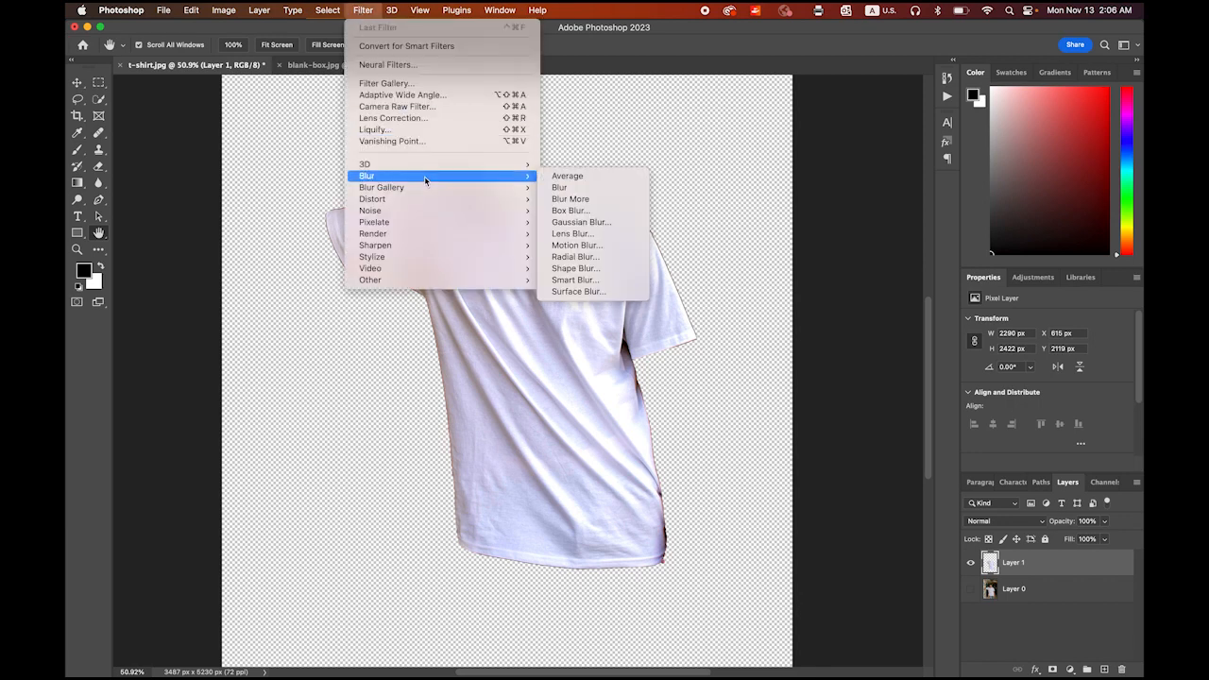
click(581, 222)
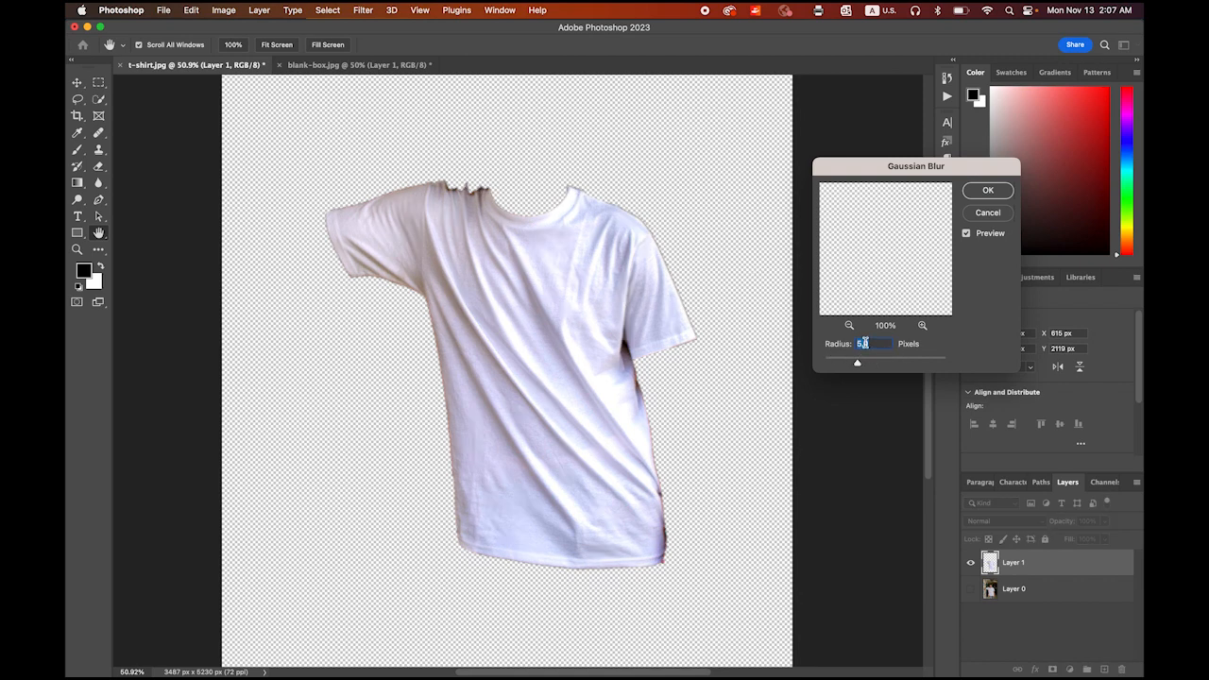
text(3)
click(989, 190)
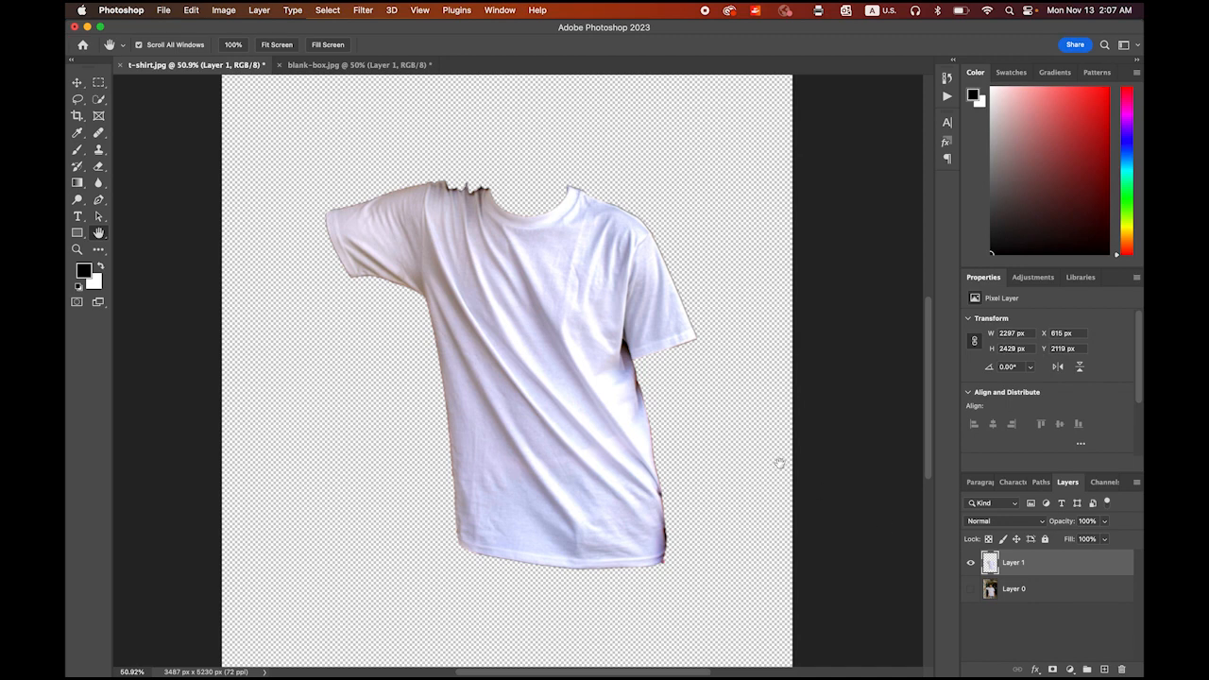
Save the document in Photoshop format as t-shirt_map.psd in the mock-up folder, replacing the existing file
click(159, 9)
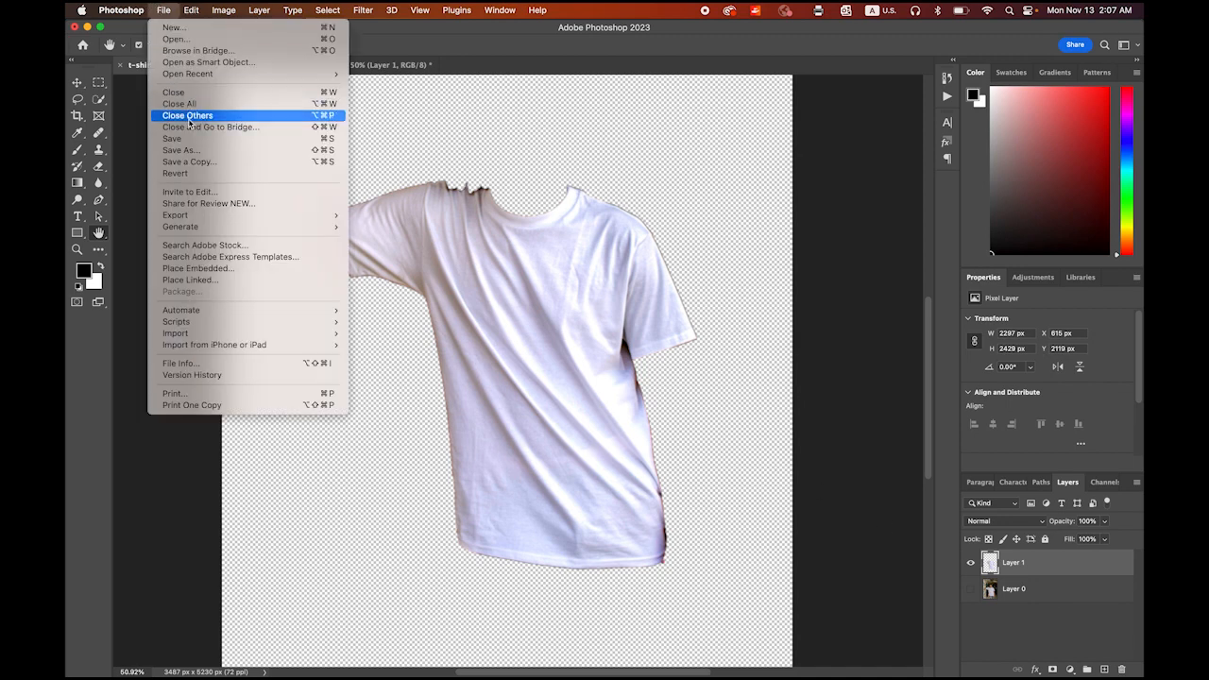
click(192, 151)
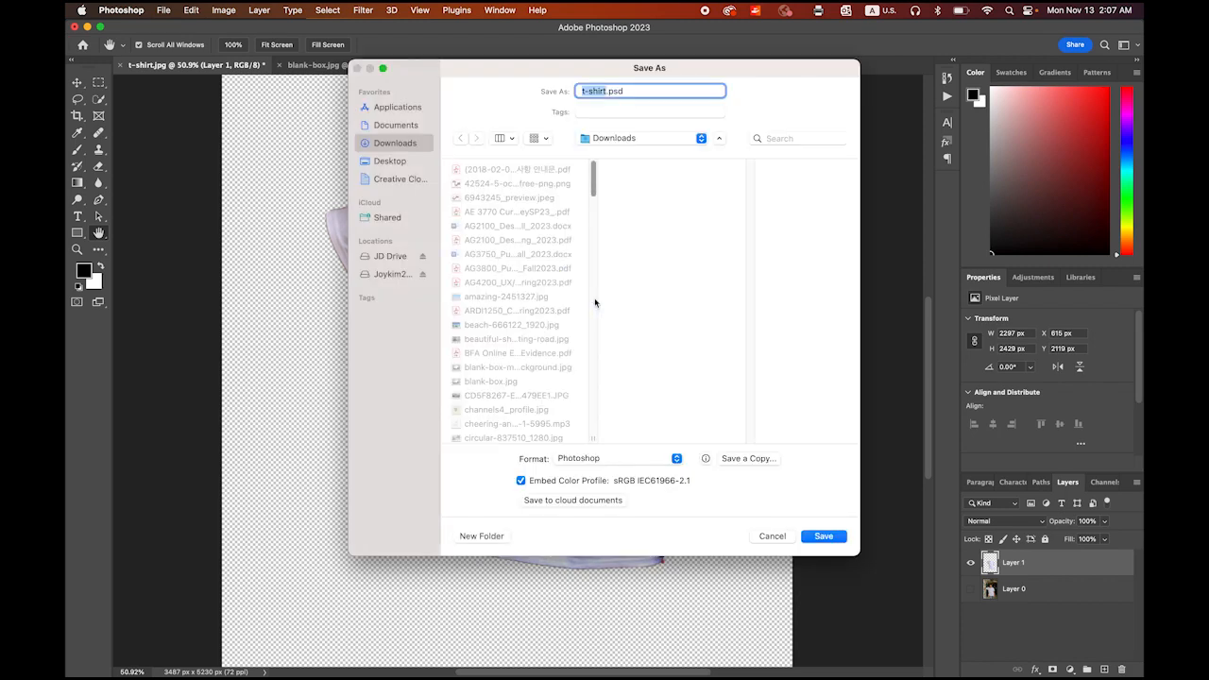
click(606, 92)
click(700, 138)
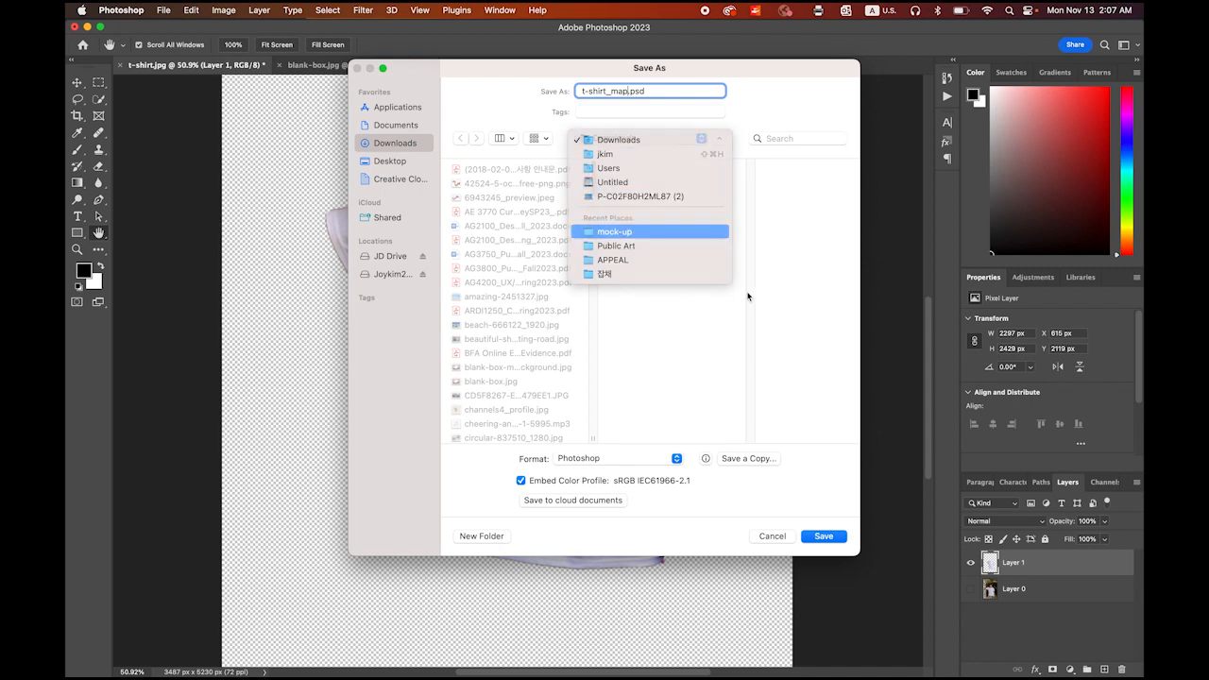
click(823, 536)
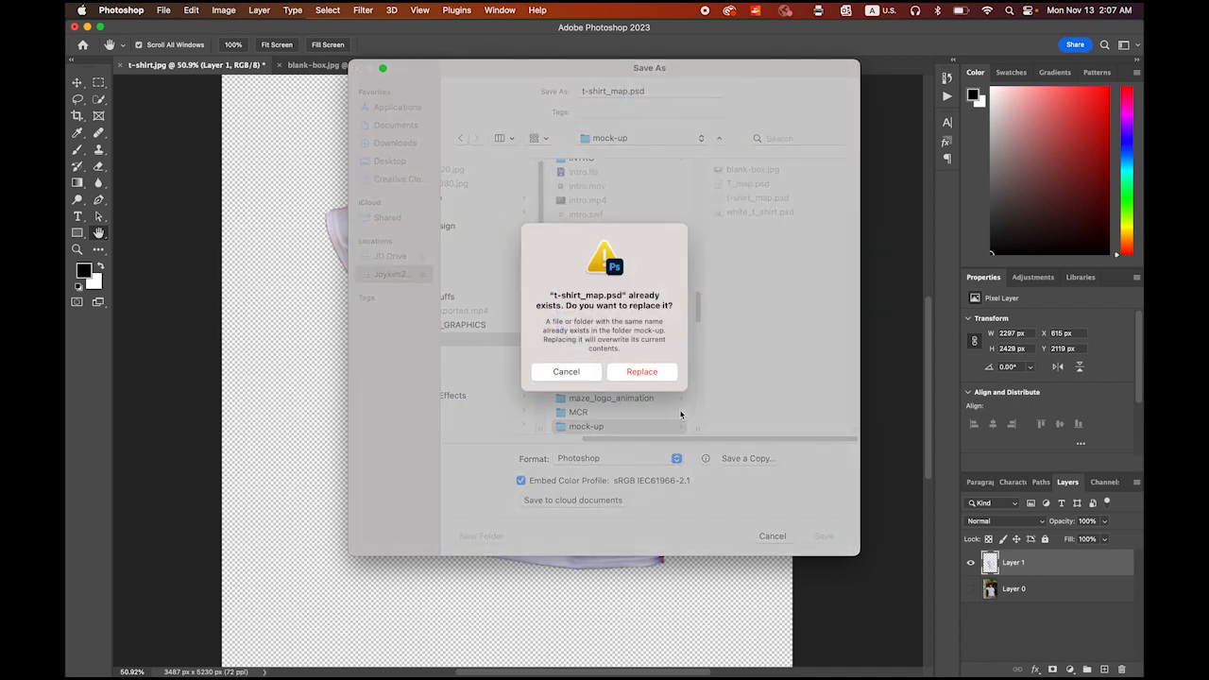
click(642, 371)
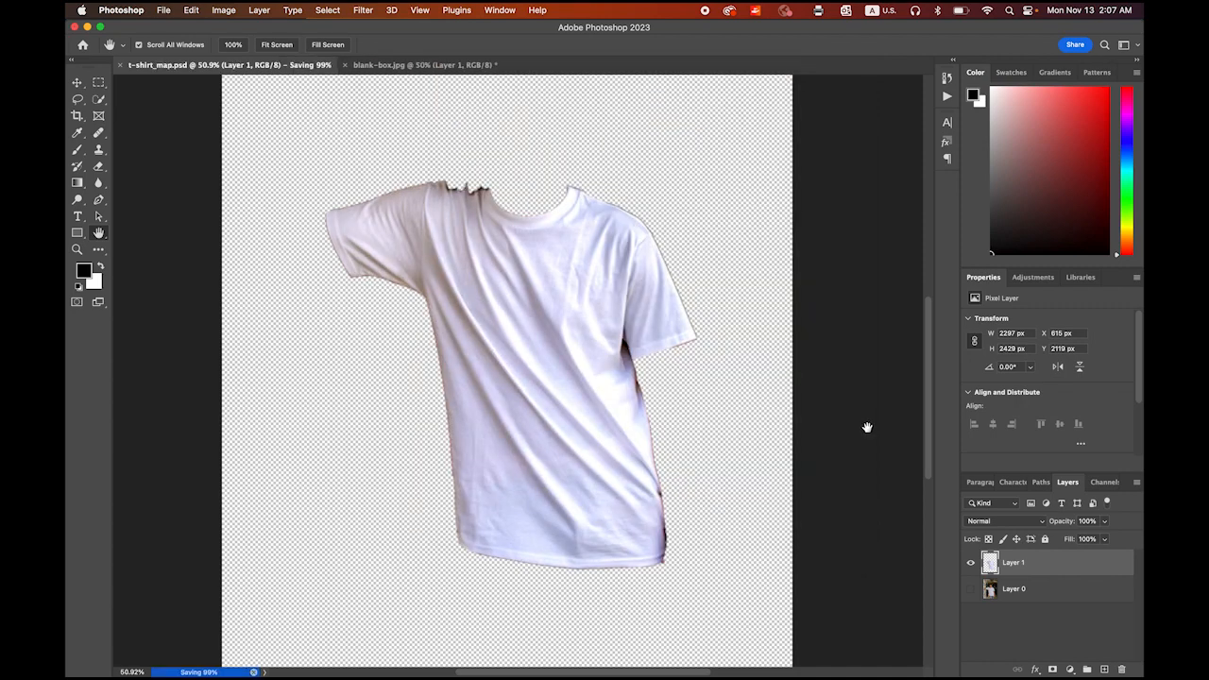
Show Layer 0 again and delete the shirt copy on Layer 1
click(970, 590)
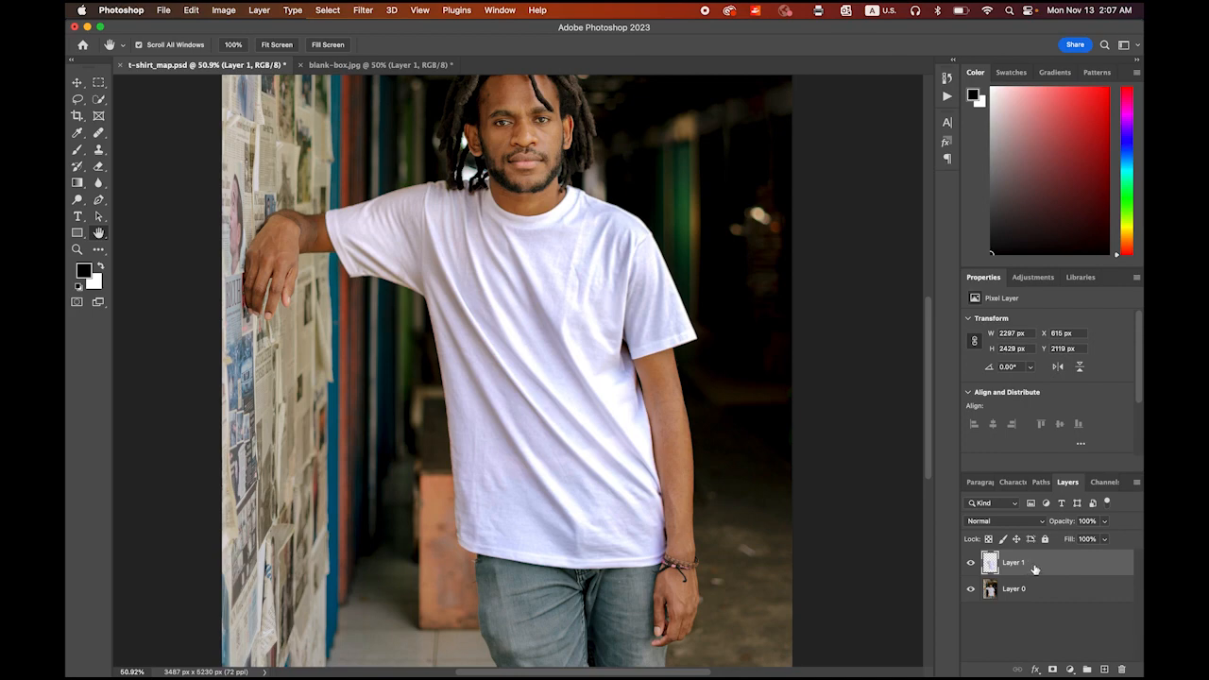
drag(1060, 568, 1122, 669)
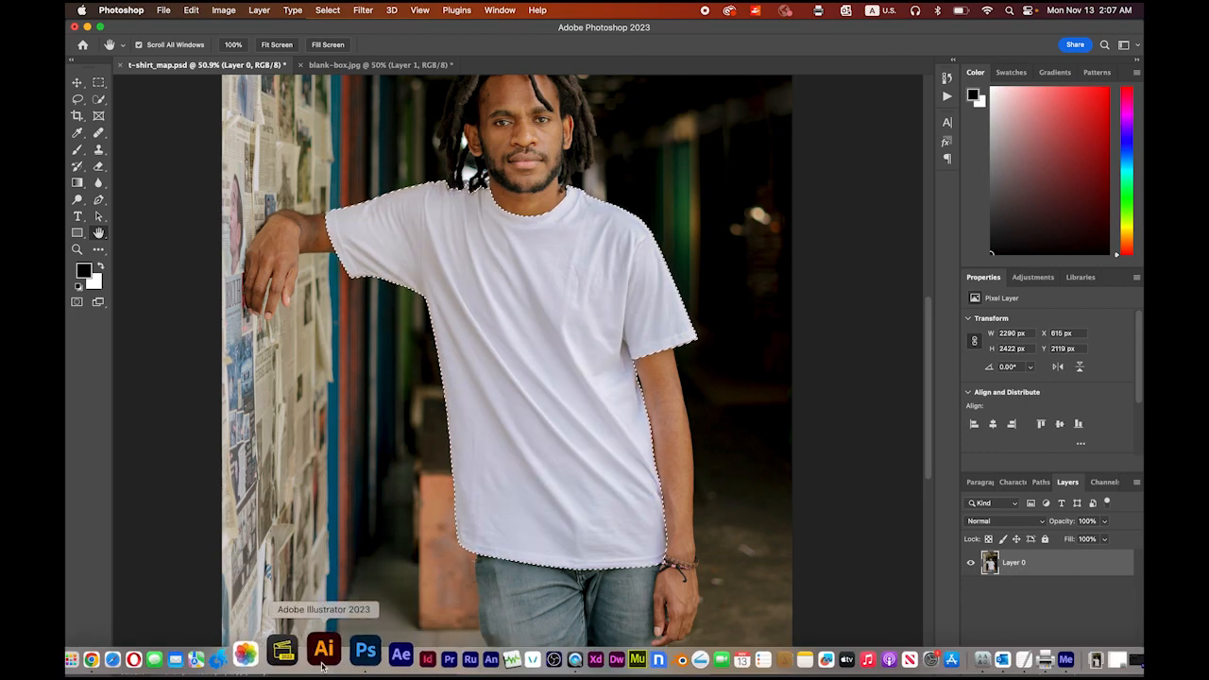
Switch to Illustrator and fill the selected square with the yellow, orange and red cube pattern swatch
click(321, 651)
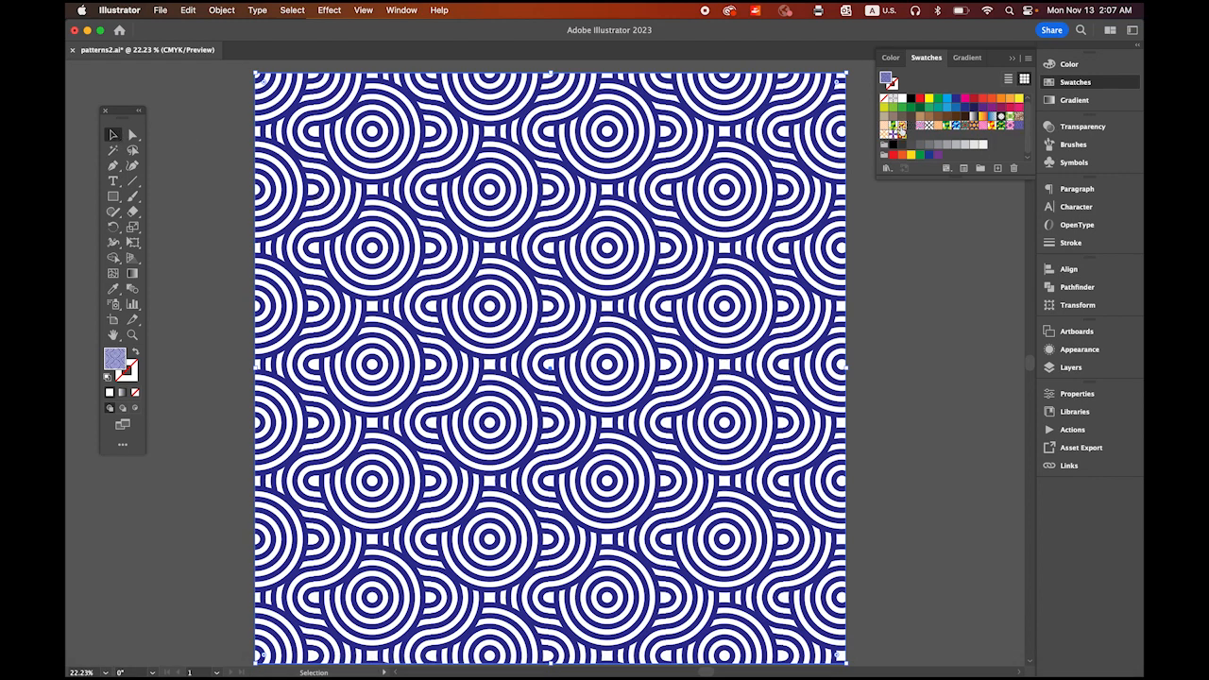
click(898, 133)
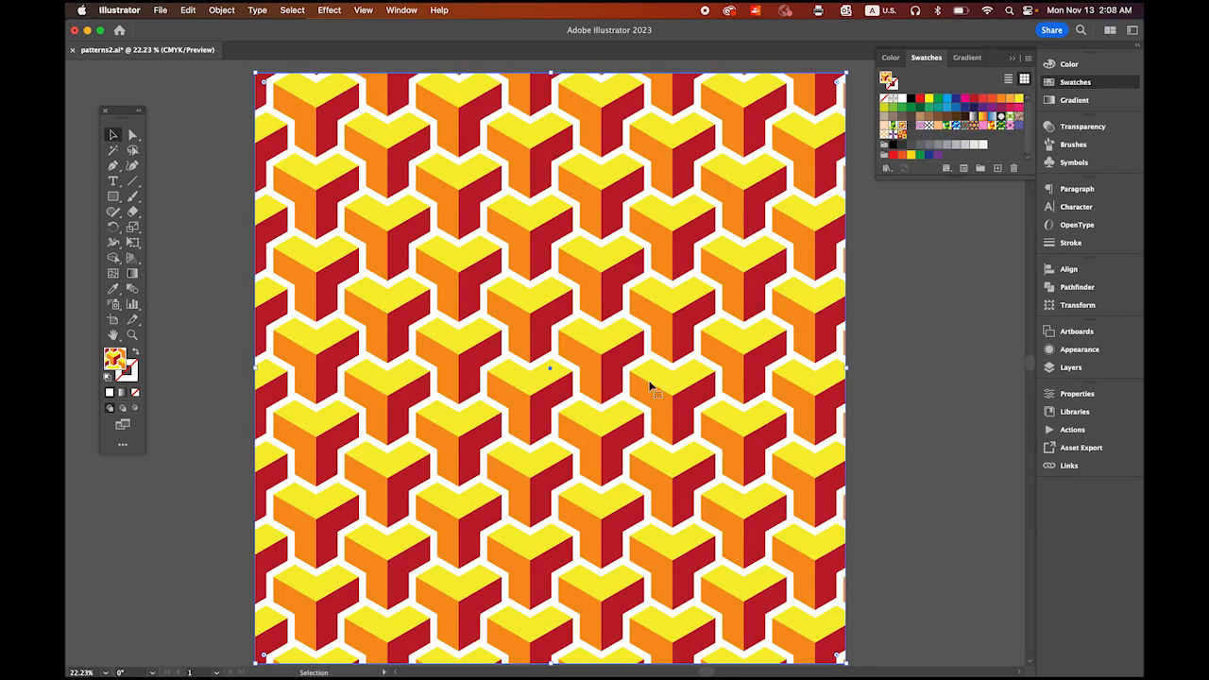
Copy the cube-pattern square, switch to Photoshop and paste it as pixels into the t-shirt_map.psd document
click(188, 11)
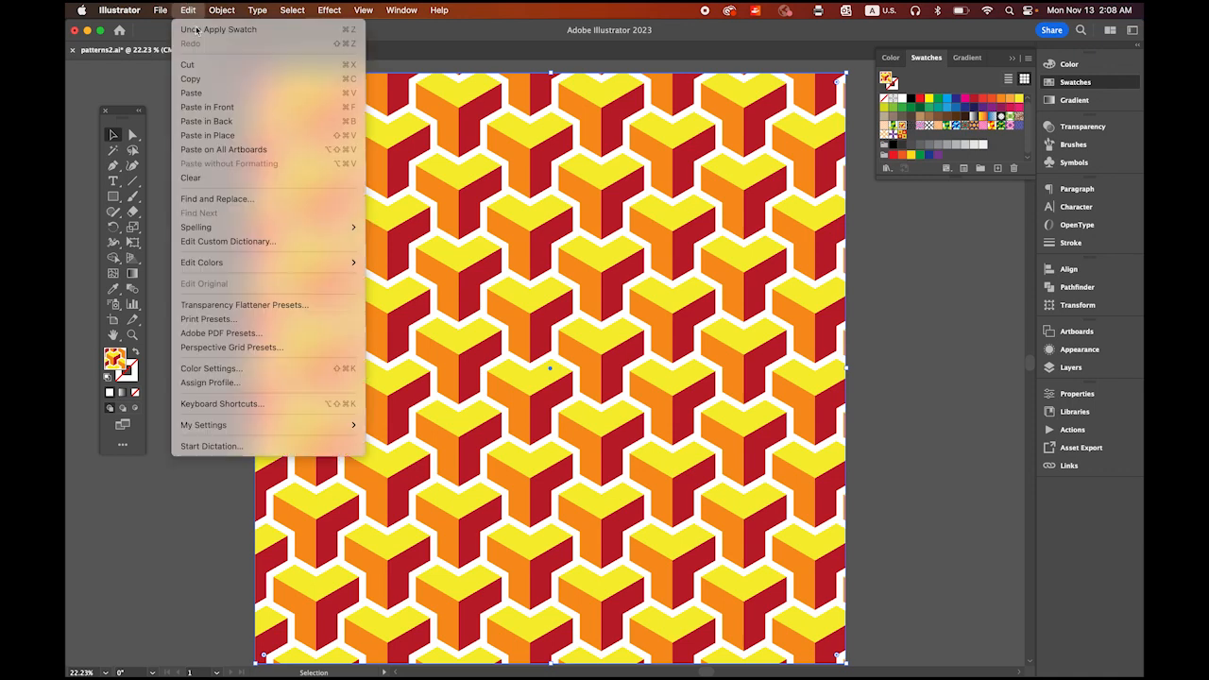
click(223, 85)
mouse_move(520, 668)
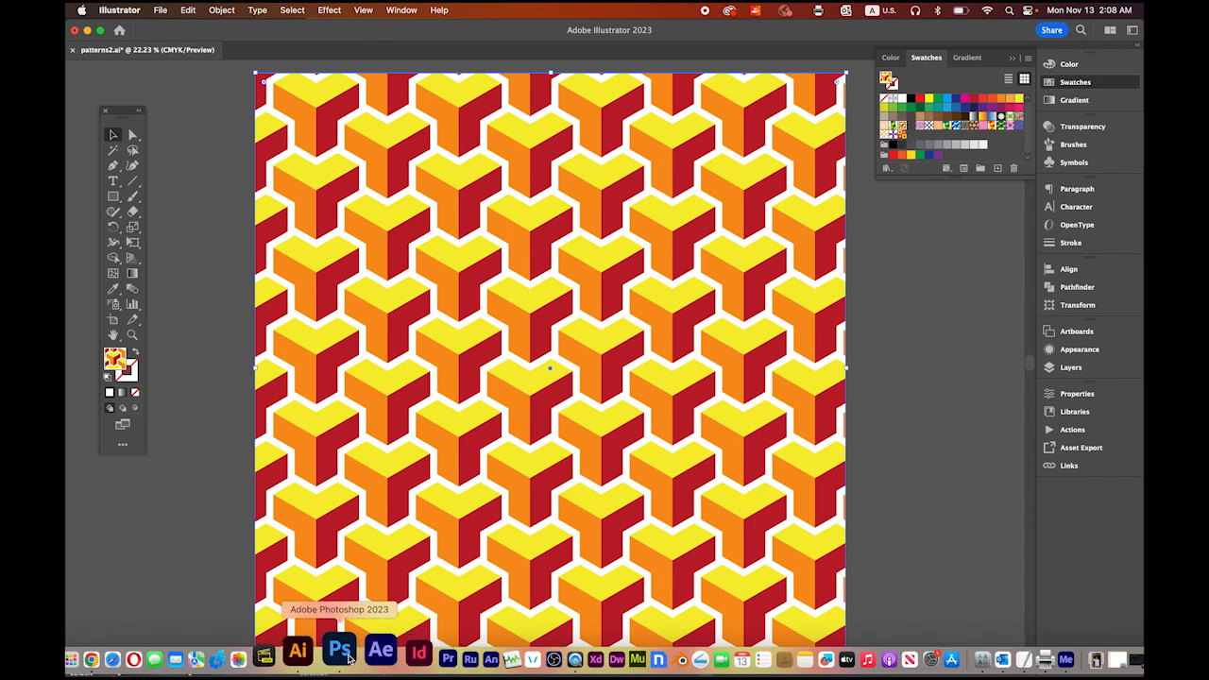
click(340, 658)
click(191, 10)
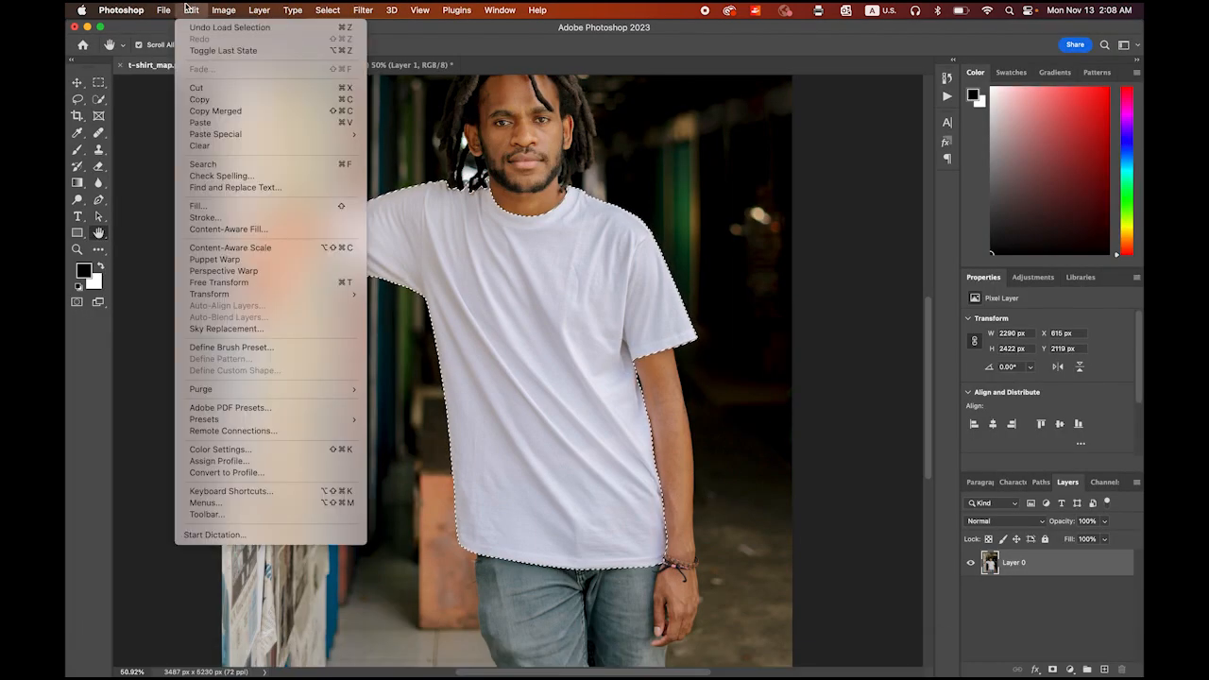
click(203, 122)
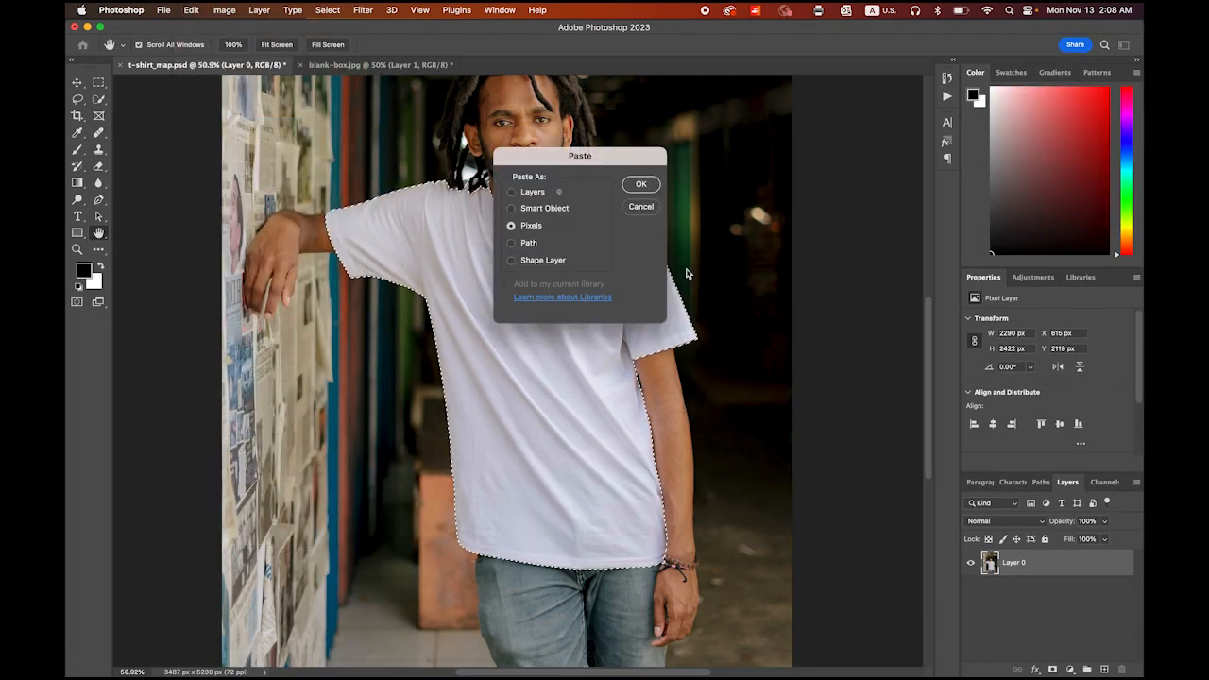
click(640, 184)
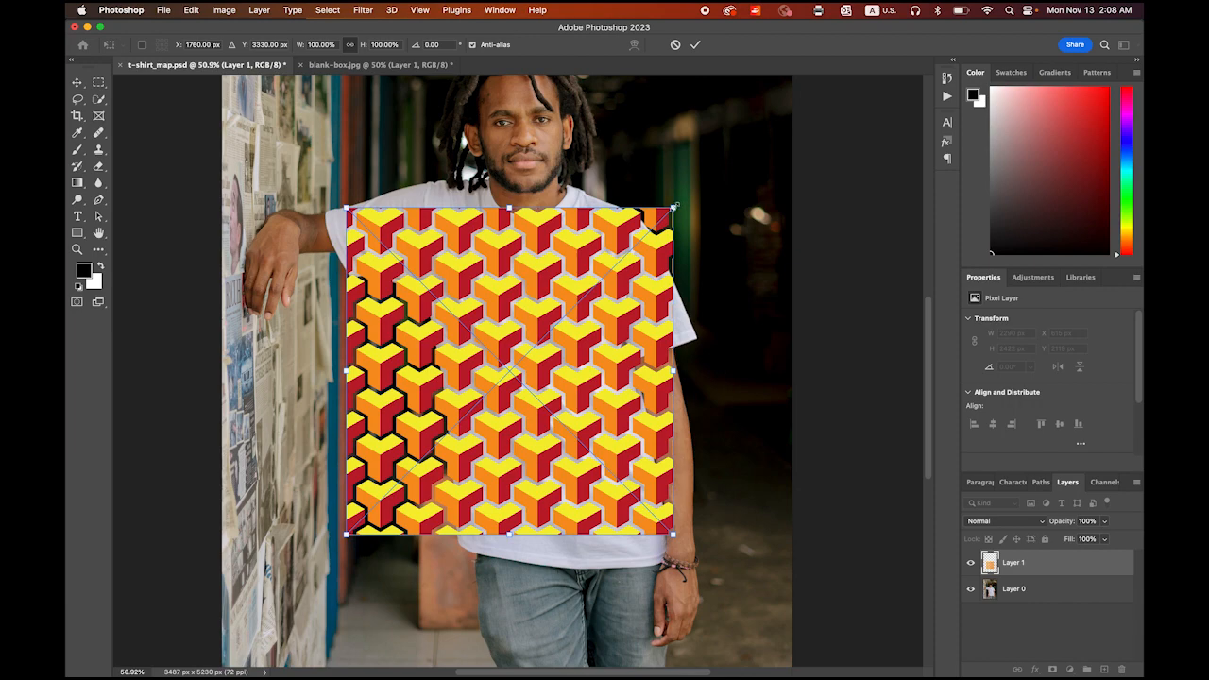
Scale the pasted pattern proportionally to about 126% so it spans the shirt, and cut it from Layer 1
drag(677, 204, 722, 171)
drag(723, 171, 715, 166)
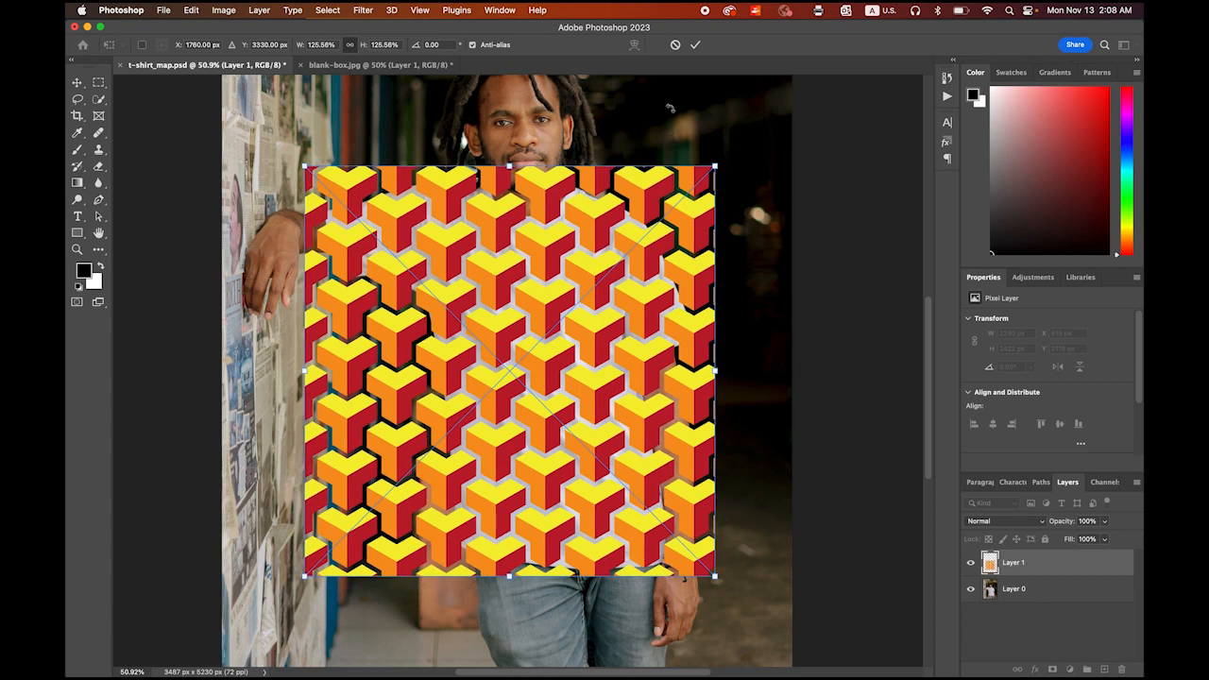
click(696, 45)
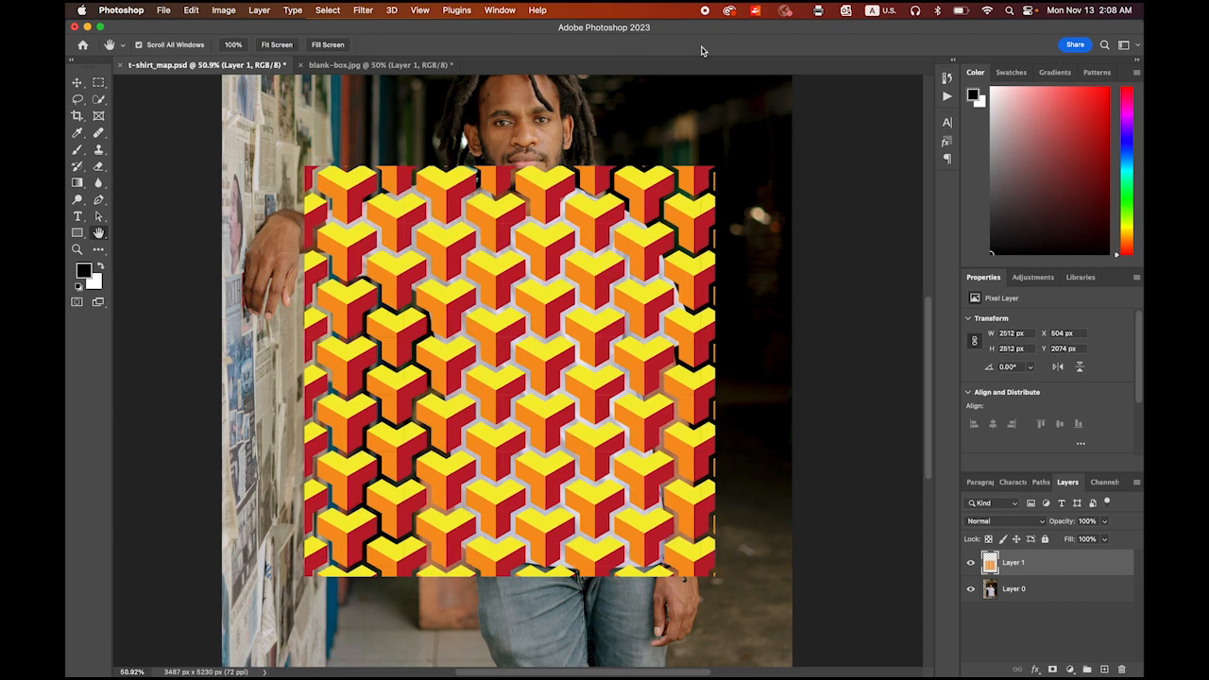
key(super+a)
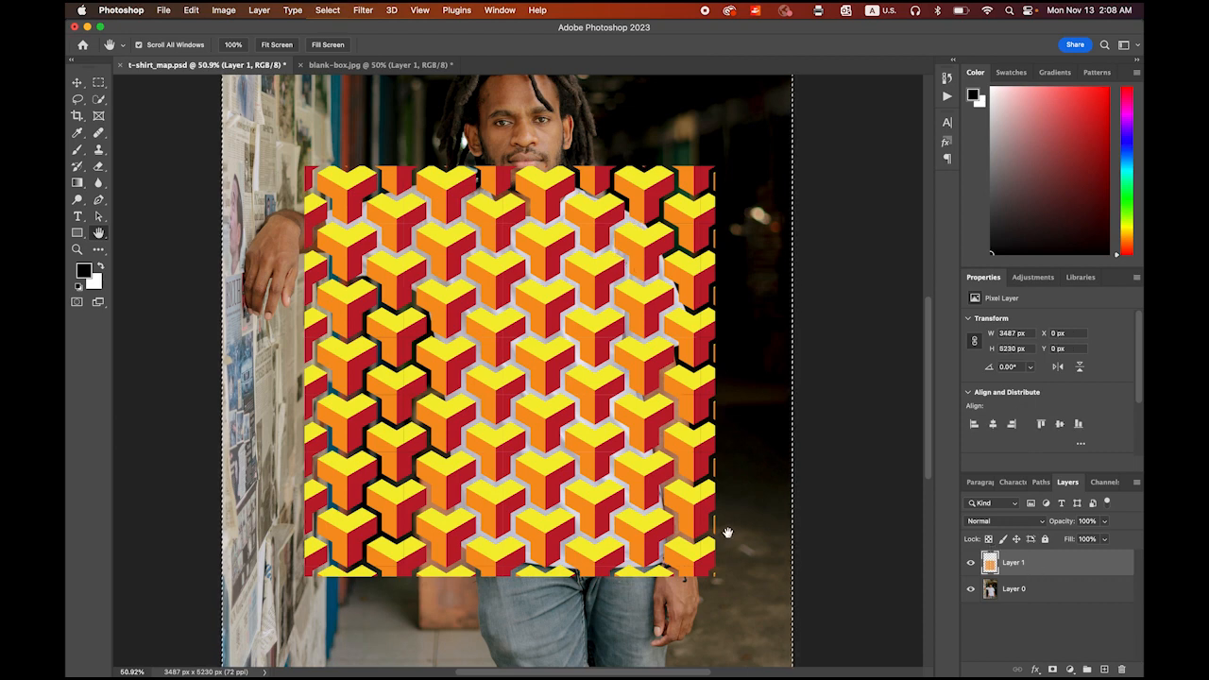
key(super+x)
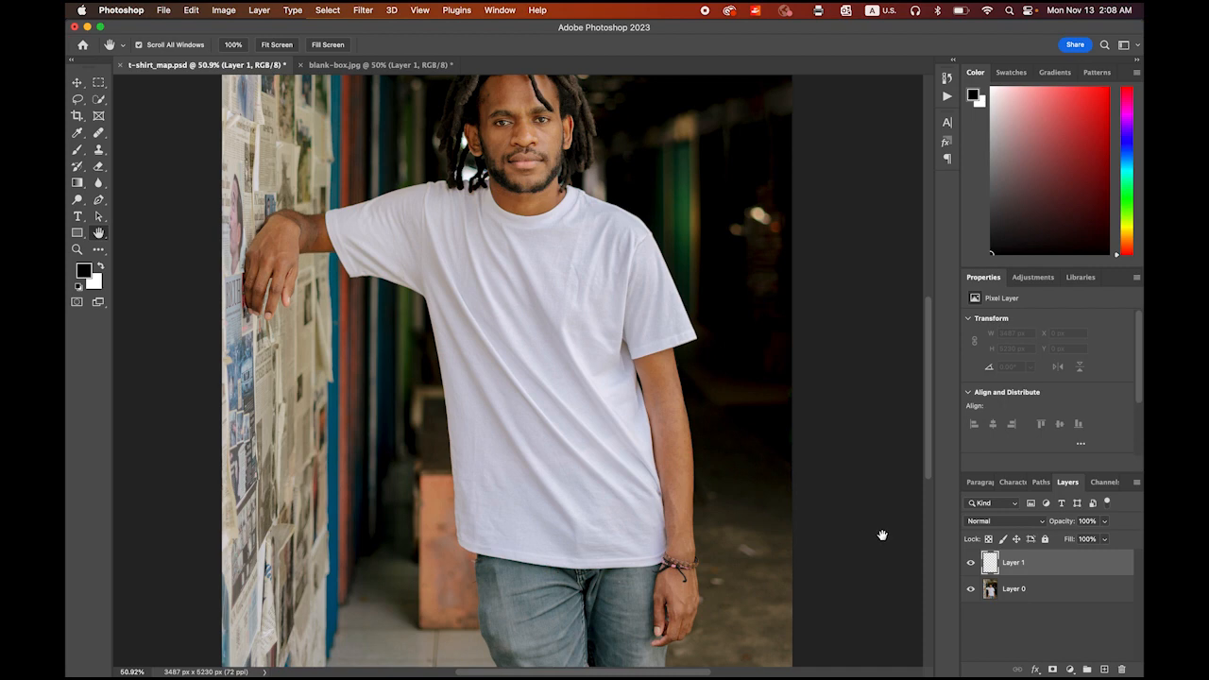
Load the saved tshirt channel as a new selection
click(329, 11)
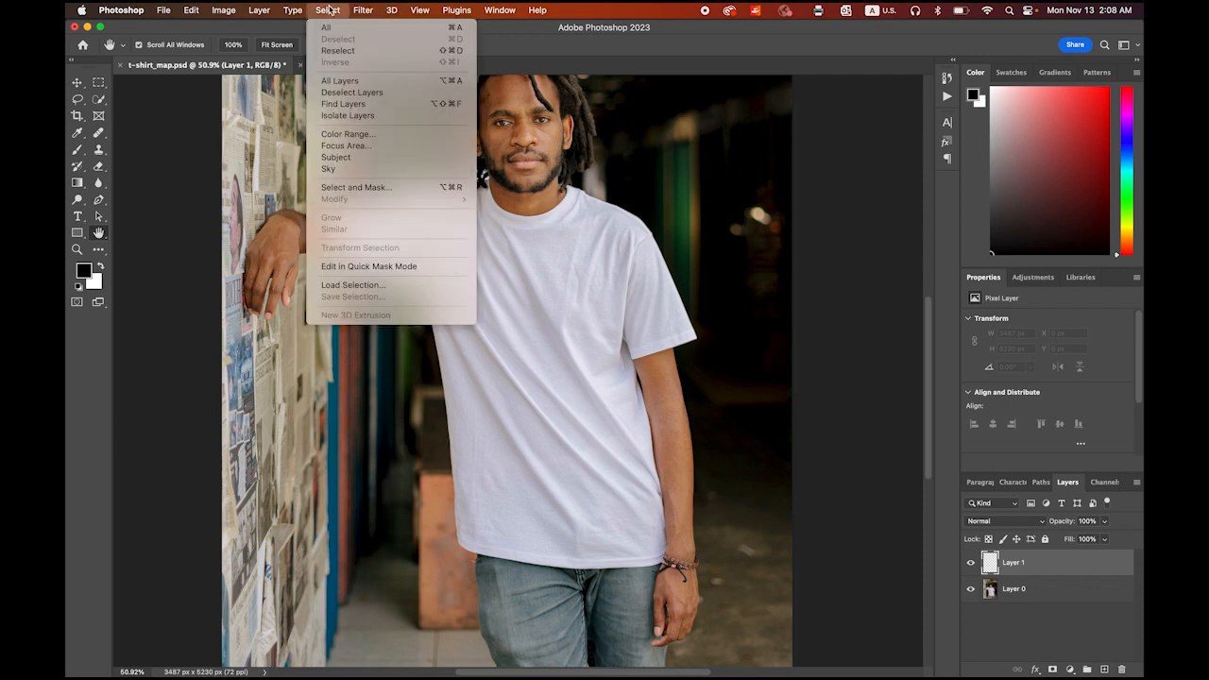
click(421, 290)
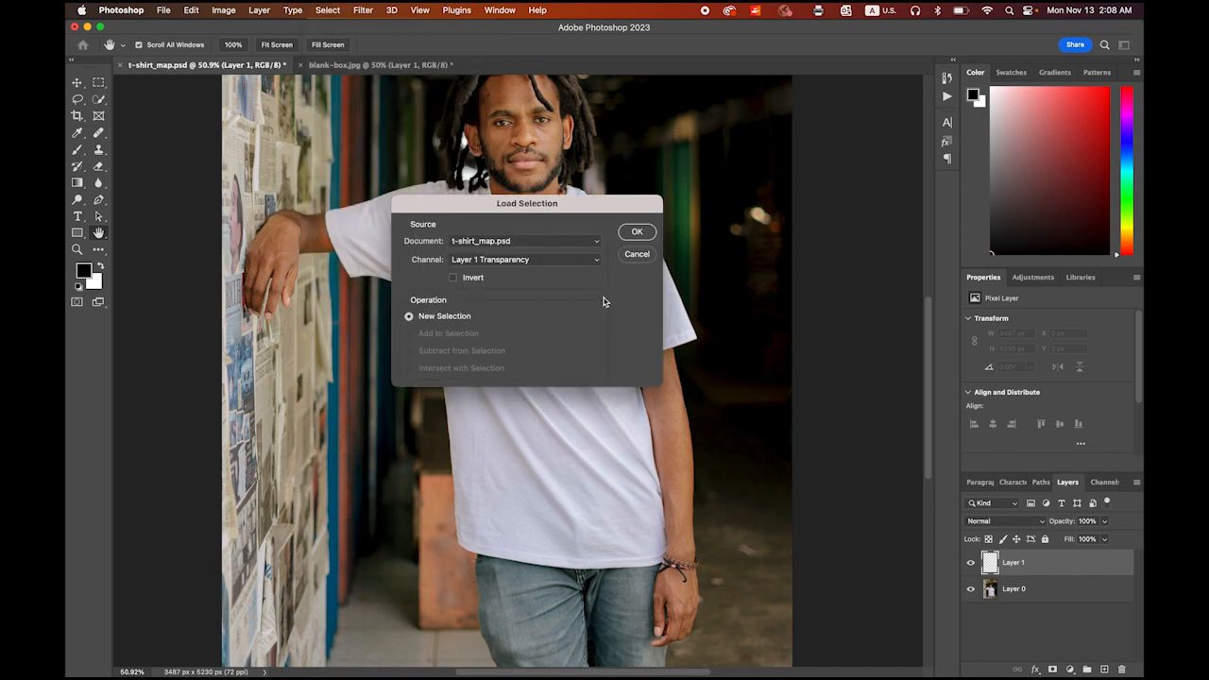
click(550, 261)
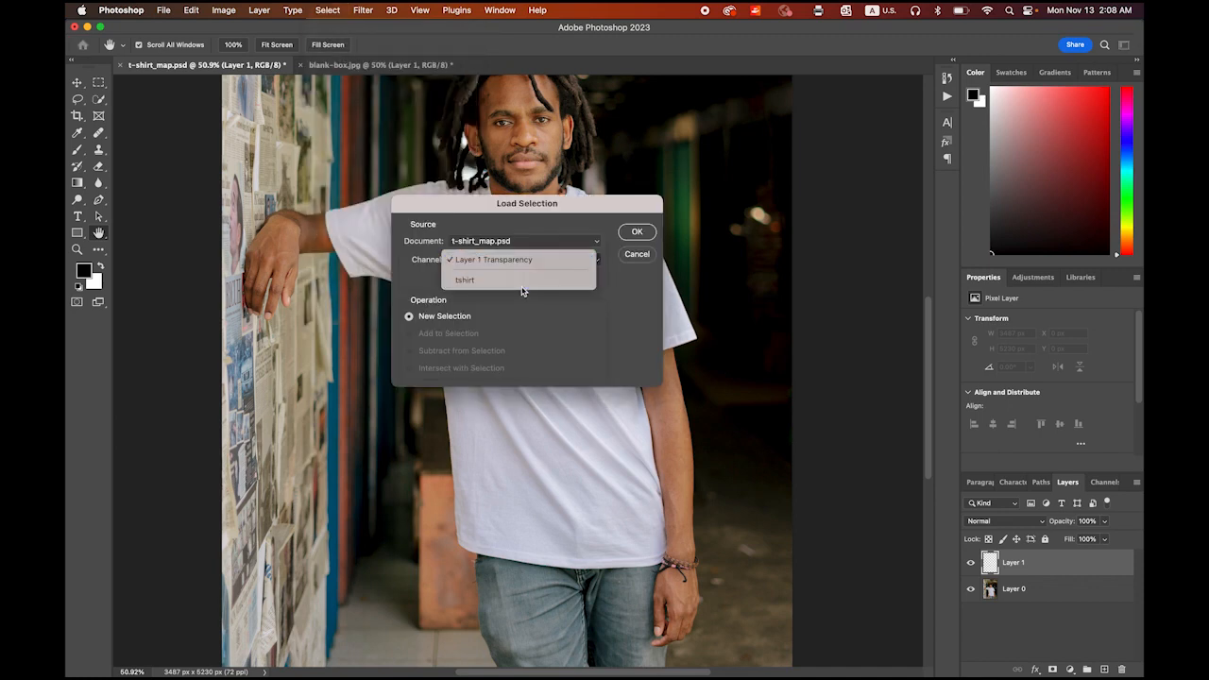
click(523, 281)
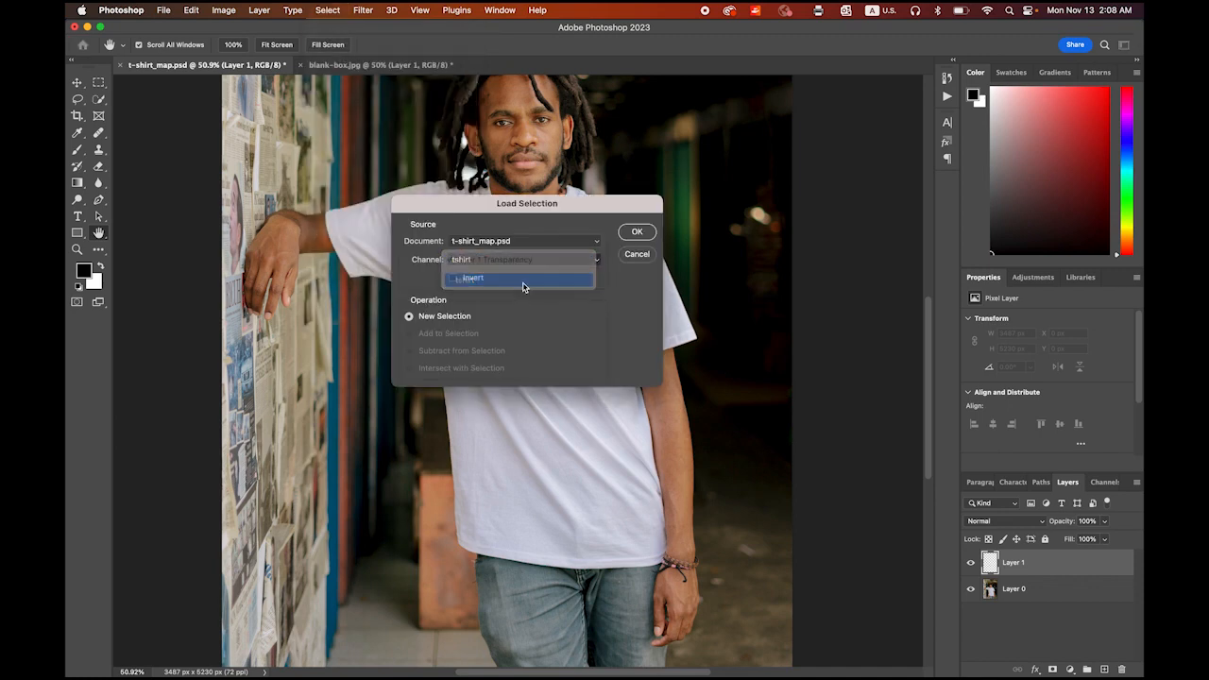
click(637, 232)
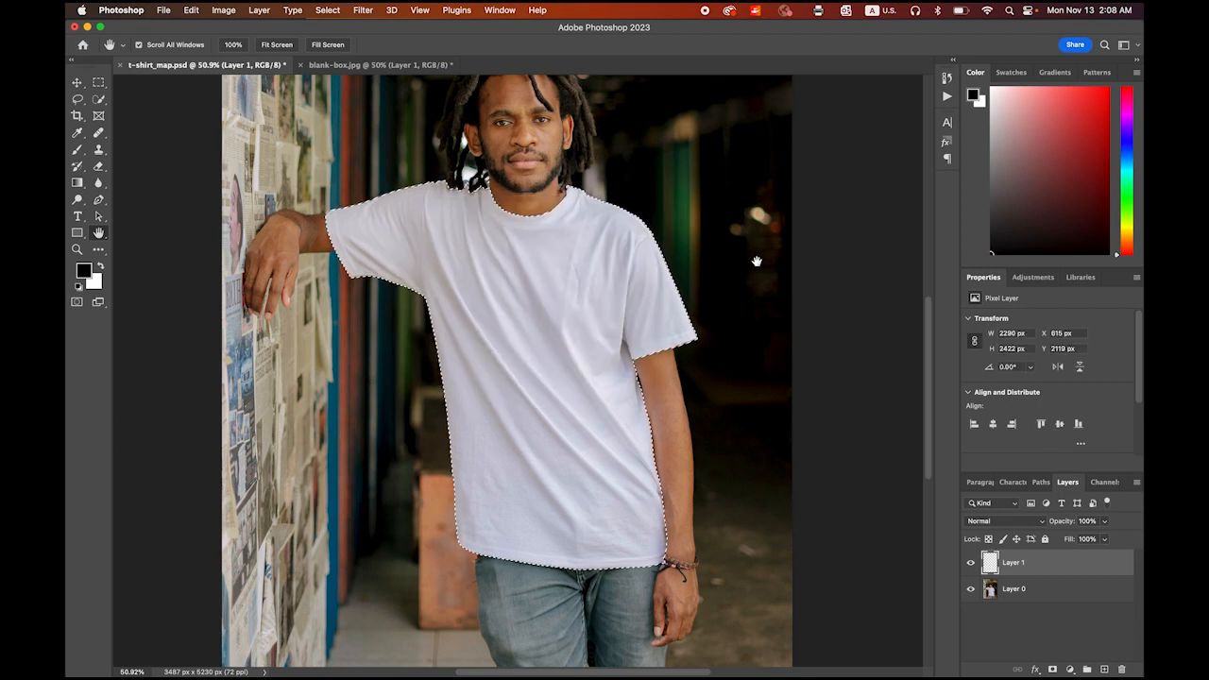
Paste the cut pattern into the shirt selection as a masked layer and delete the empty Layer 1
click(191, 11)
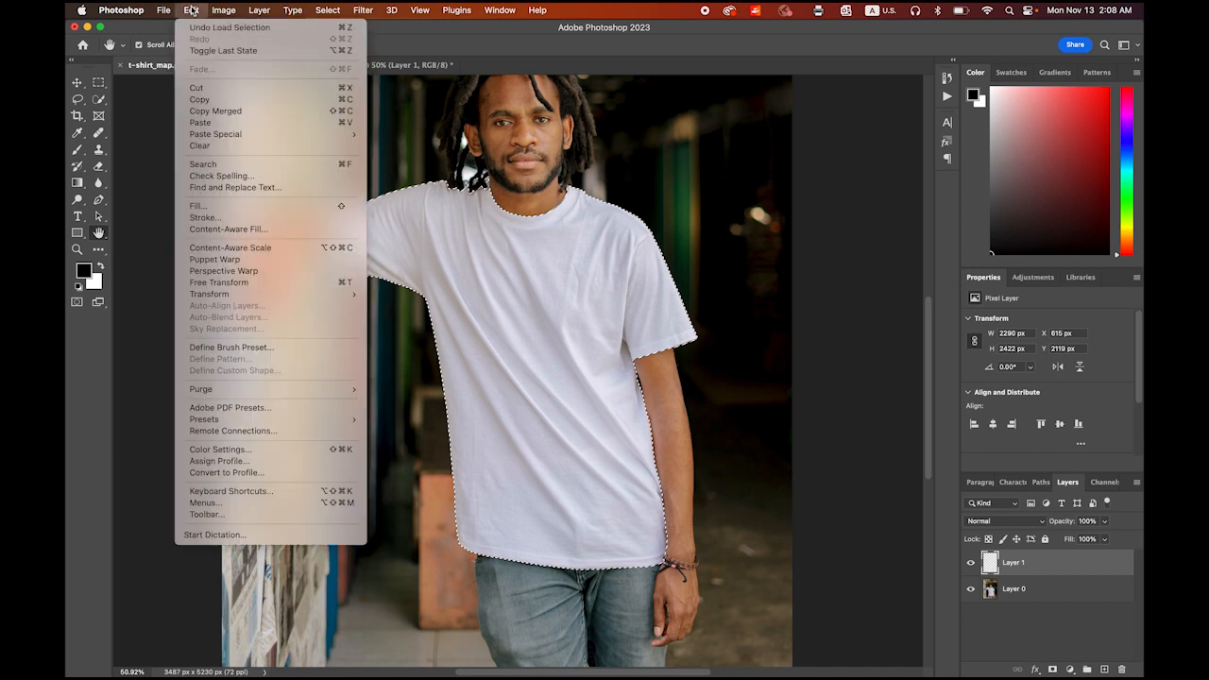
mouse_move(226, 135)
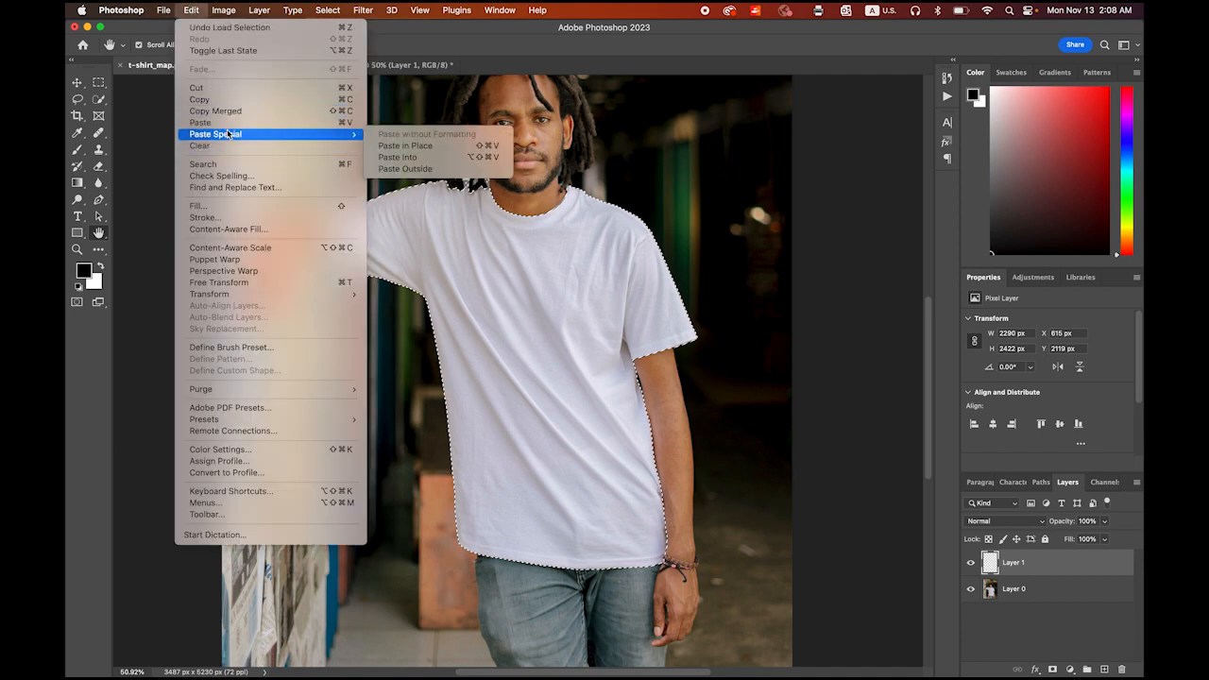
click(434, 163)
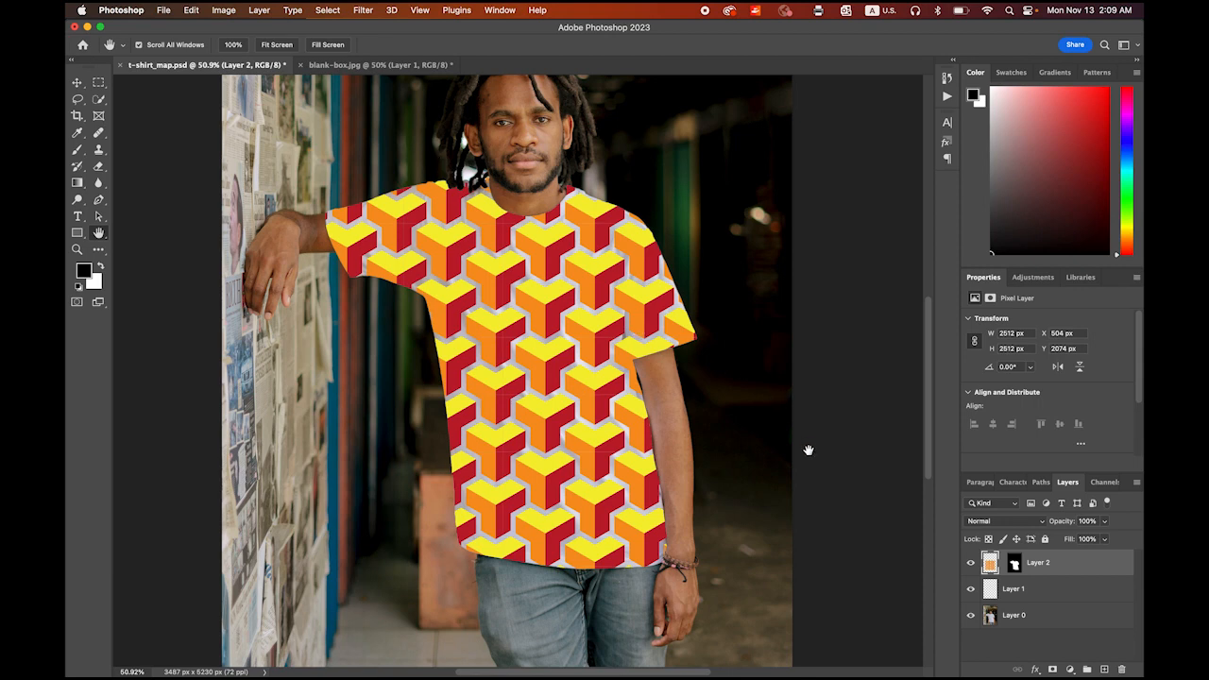
click(1054, 595)
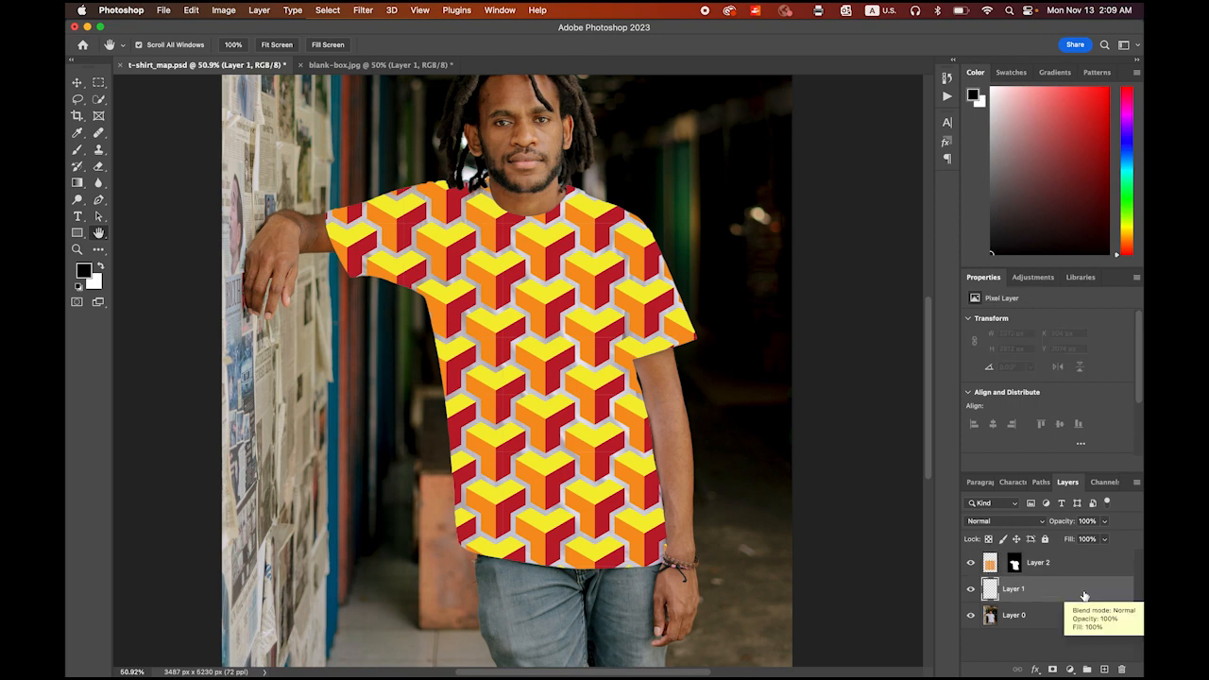
drag(1085, 596, 1121, 669)
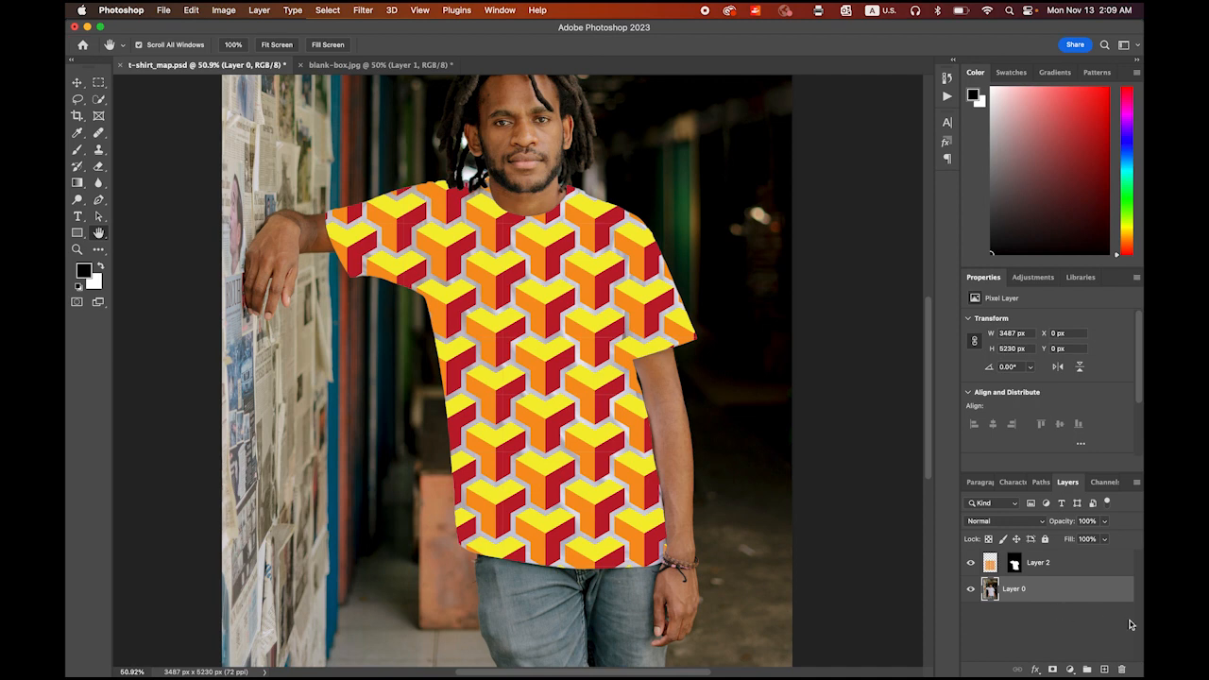
Apply the Displace filter to Layer 2's pattern with horizontal and vertical scale 15, using t-shirt_map.psd as the displacement map
click(1080, 568)
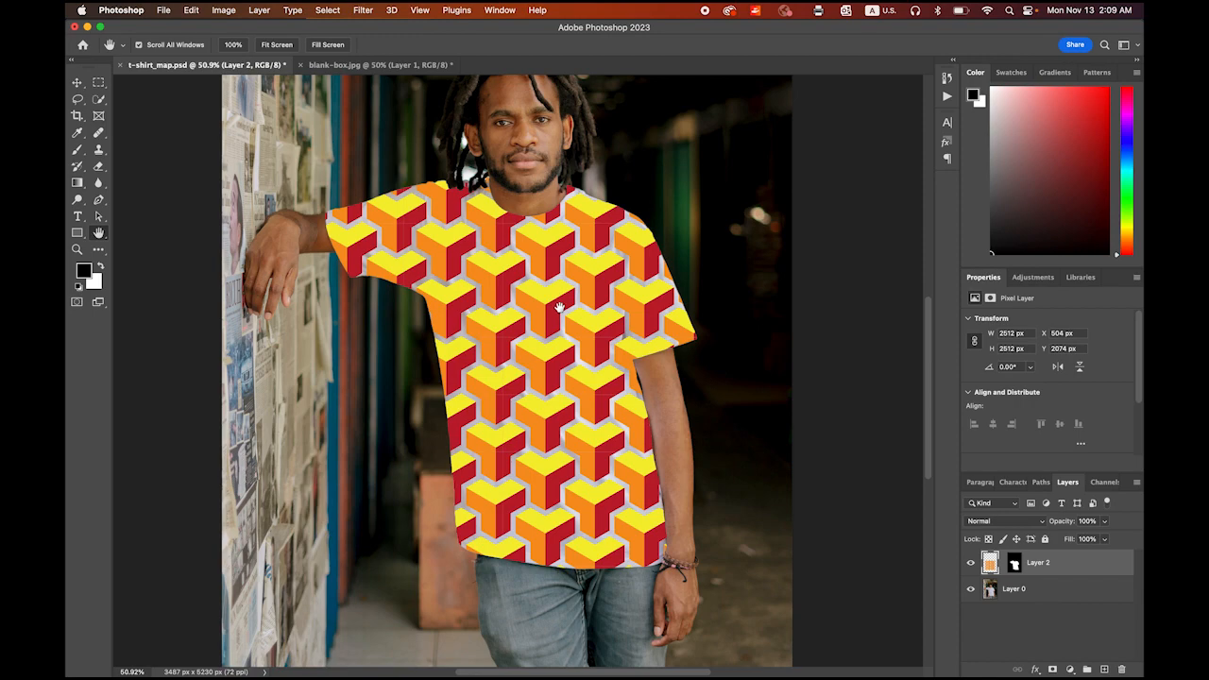
drag(493, 238, 542, 275)
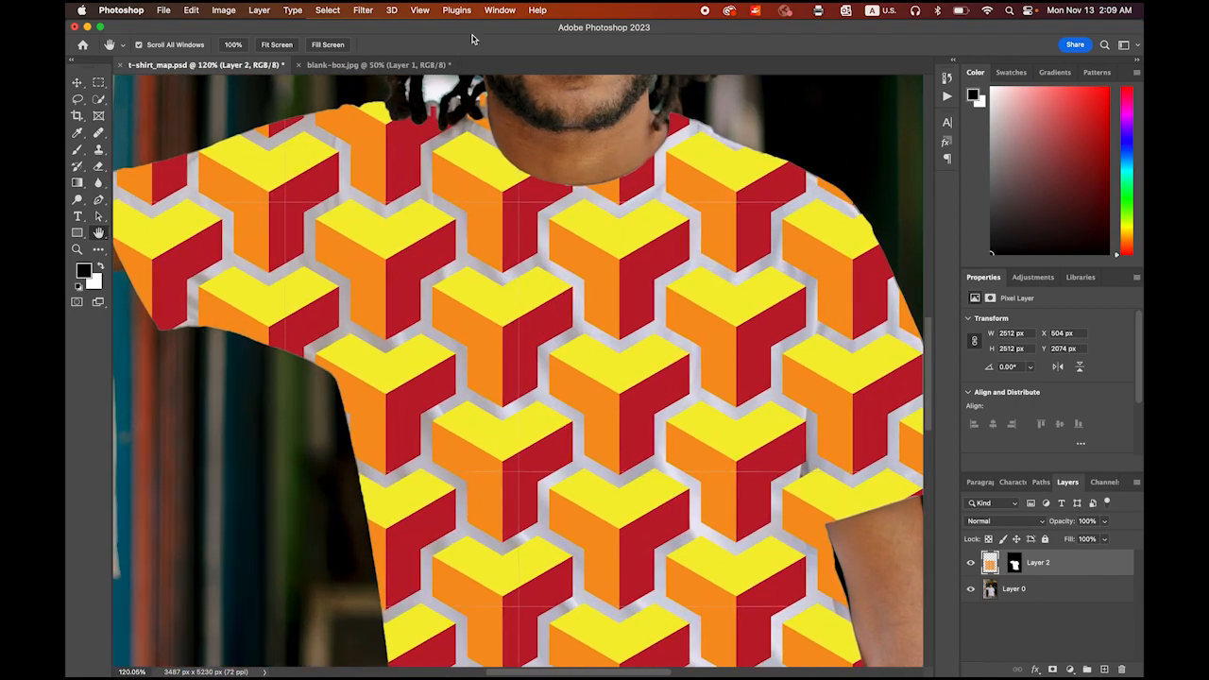
click(364, 9)
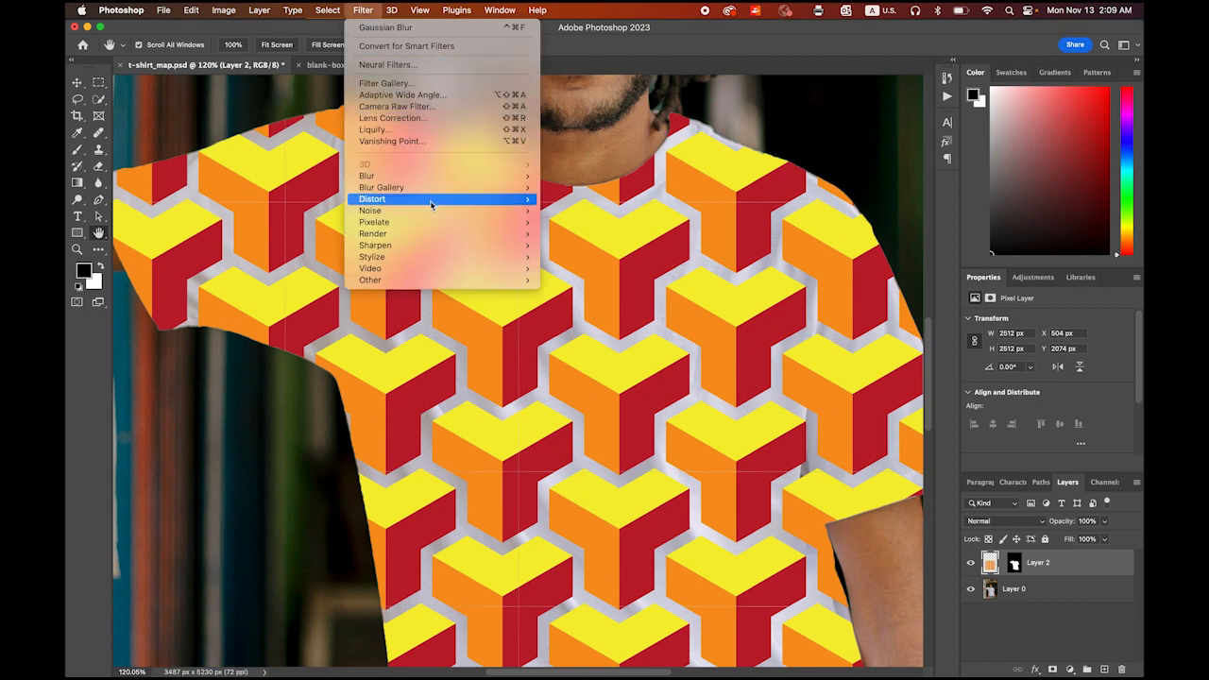
mouse_move(430, 200)
click(569, 200)
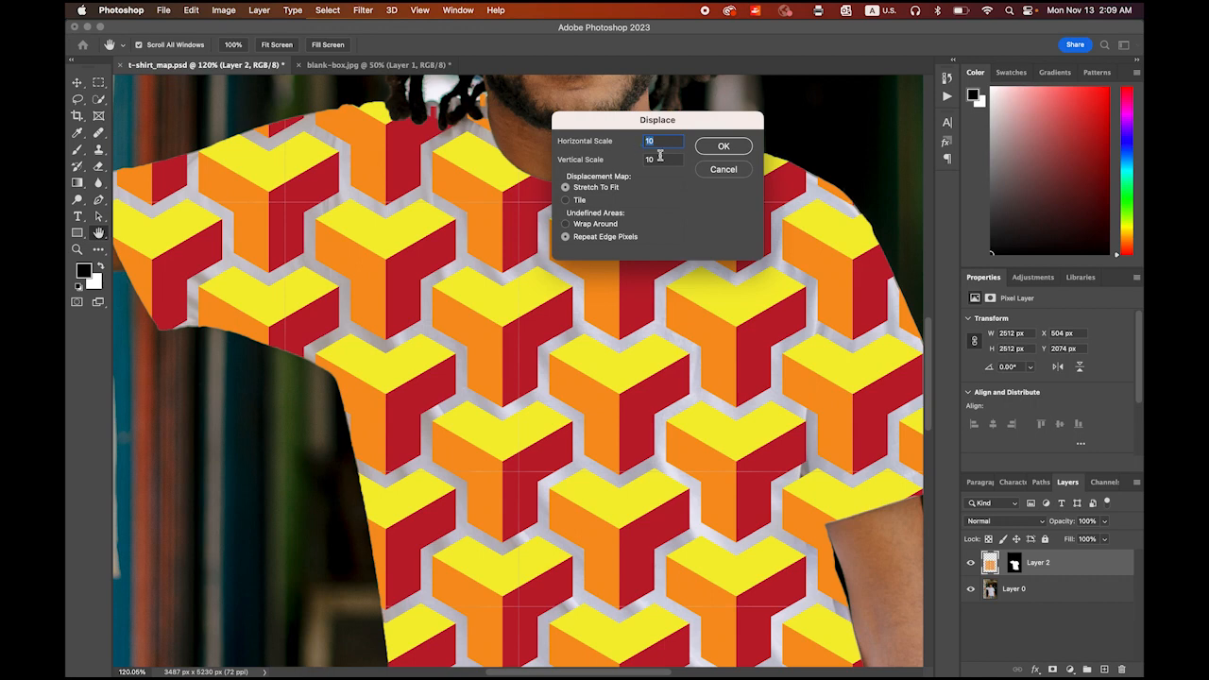
key(Tab)
click(672, 140)
text(15)
click(657, 159)
text(15)
click(724, 147)
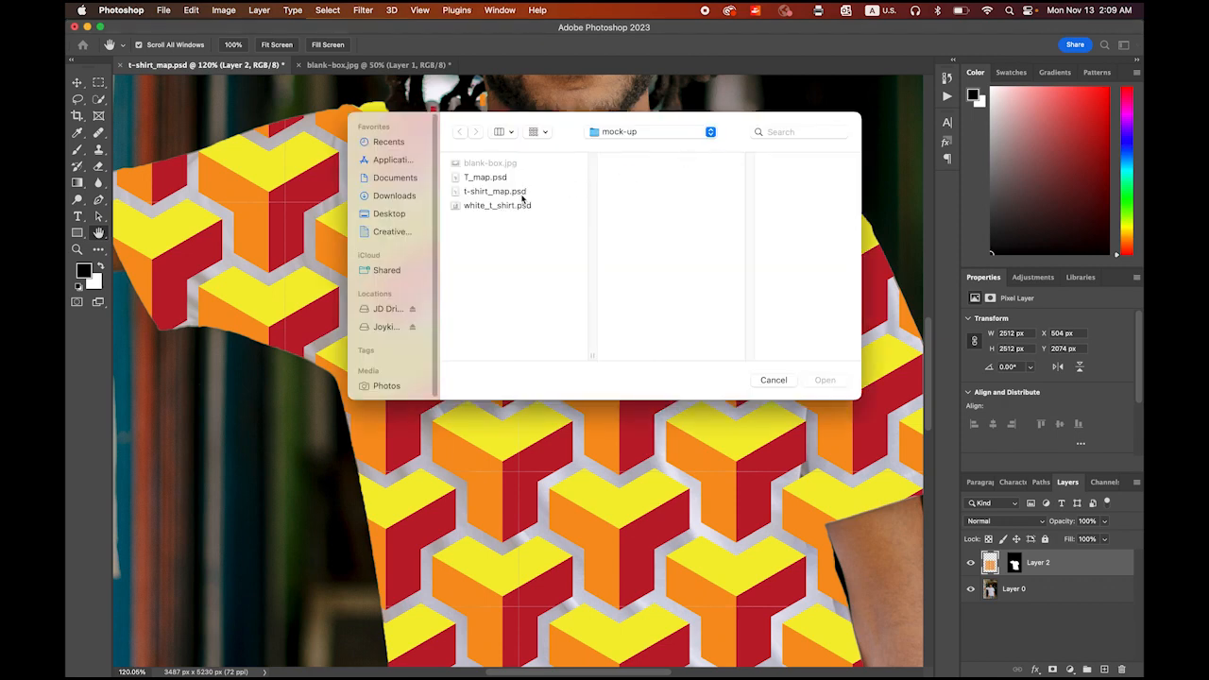
click(508, 194)
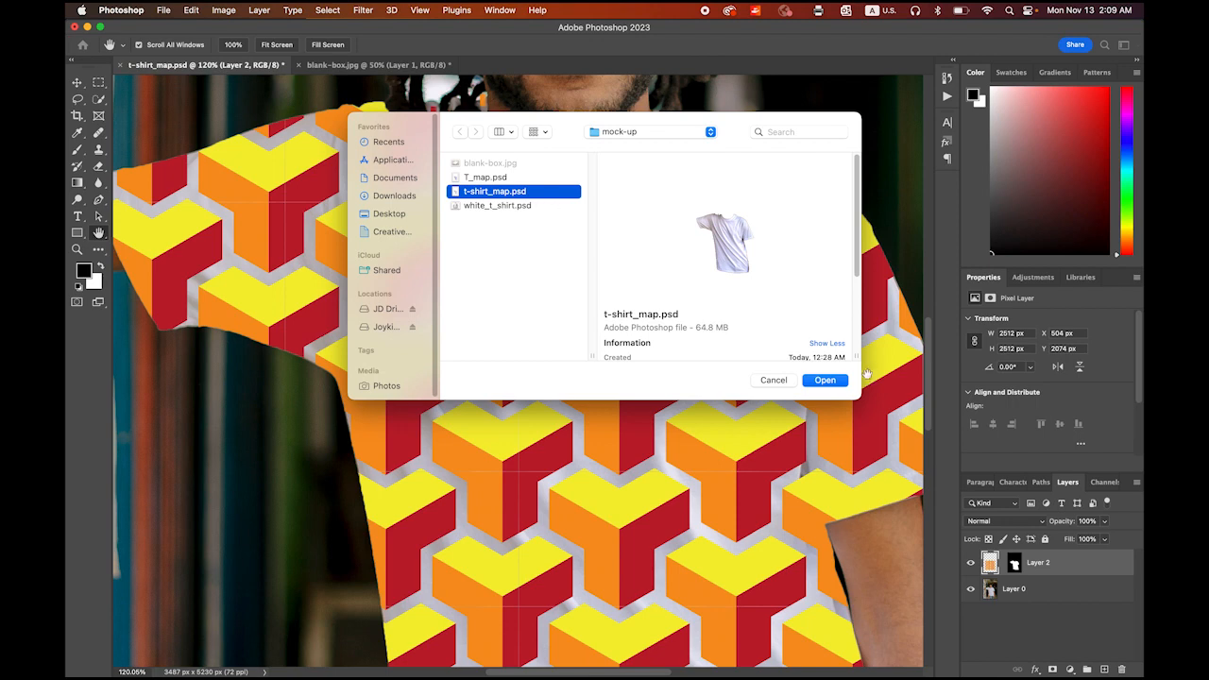
click(831, 382)
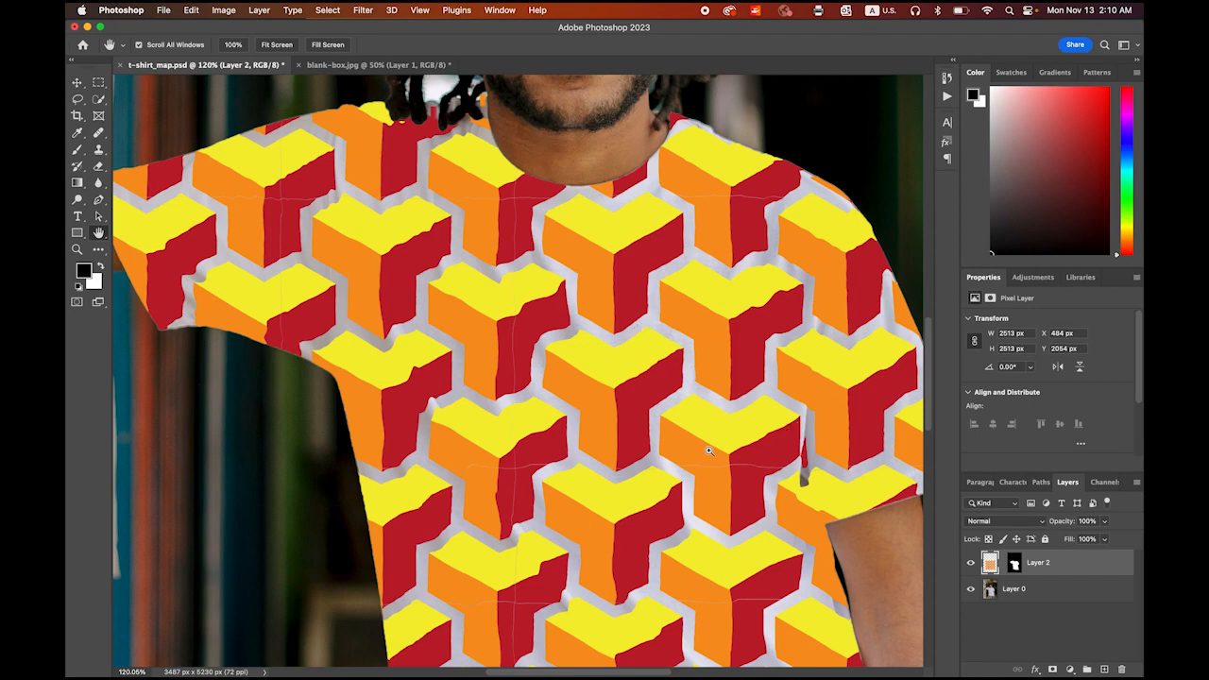
Set the blend mode of the displaced pattern on Layer 2 to Linear Burn
drag(710, 451, 536, 323)
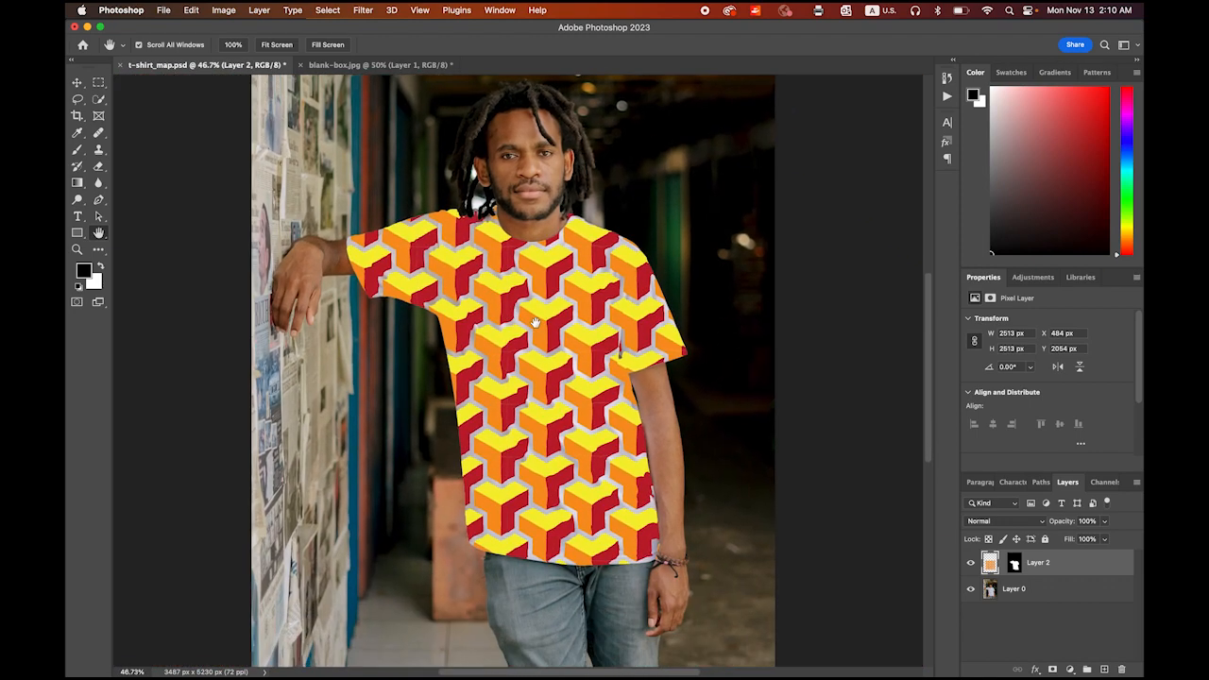
click(1042, 522)
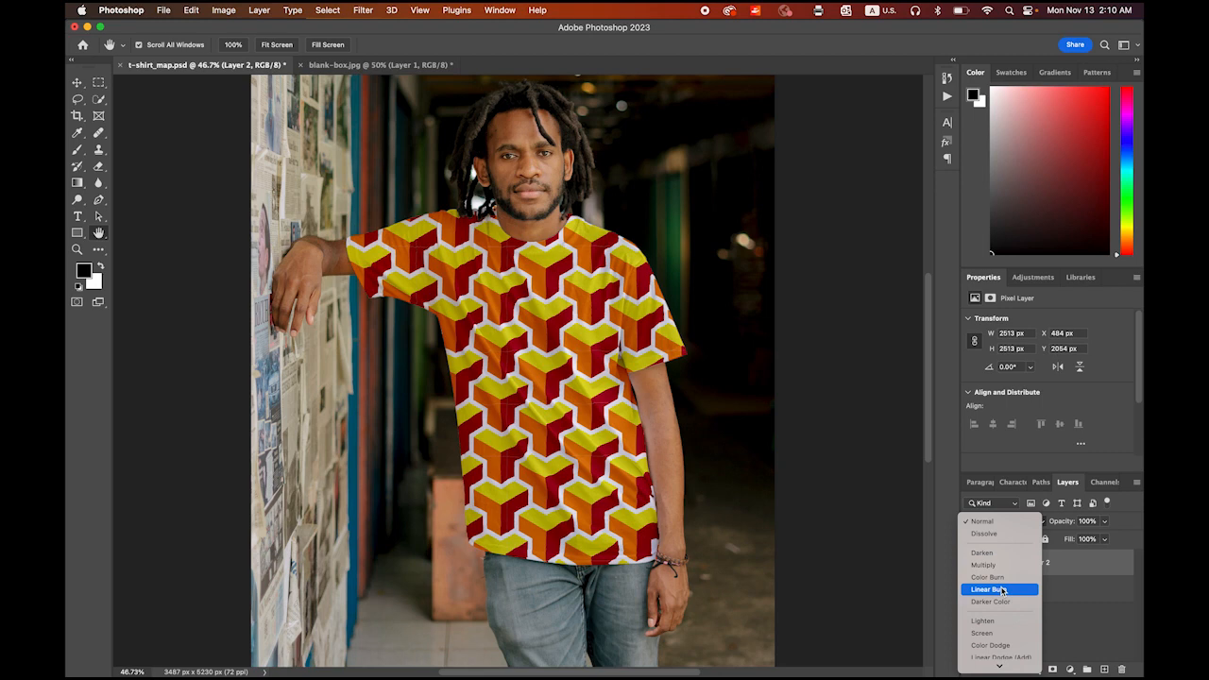
click(1002, 591)
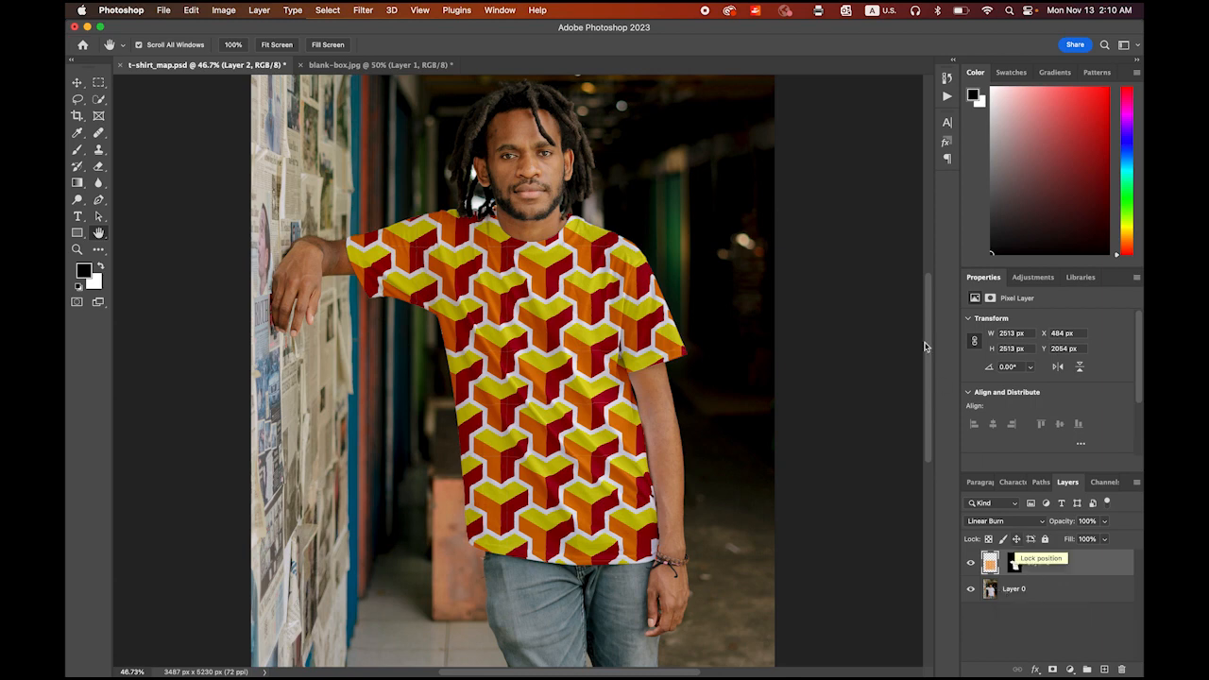
Review the patterned box mock-up in blank-box.jpg and return to the T-shirt document
click(397, 66)
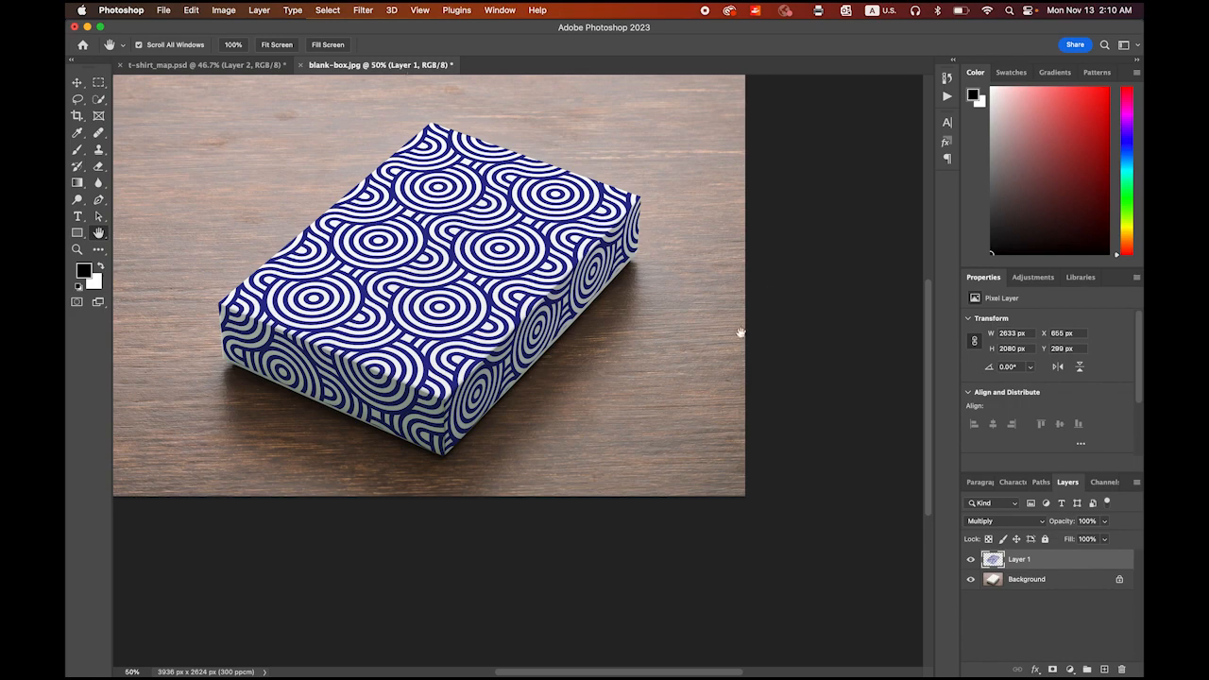
drag(547, 357, 554, 363)
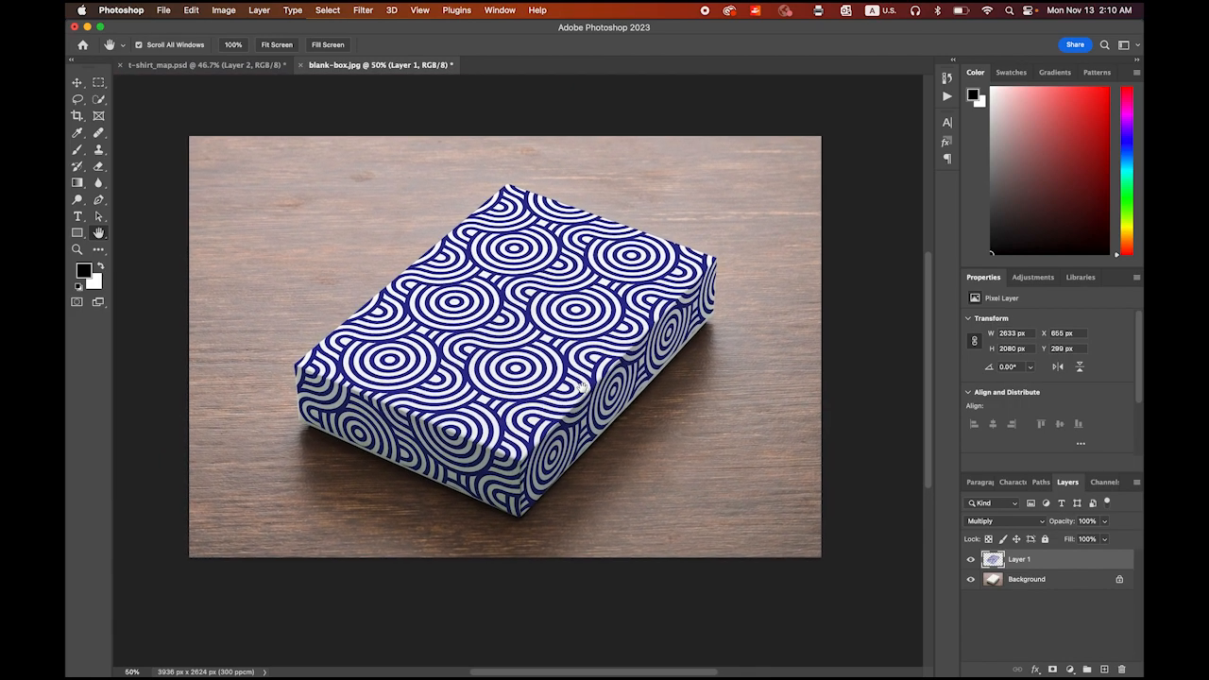
click(237, 66)
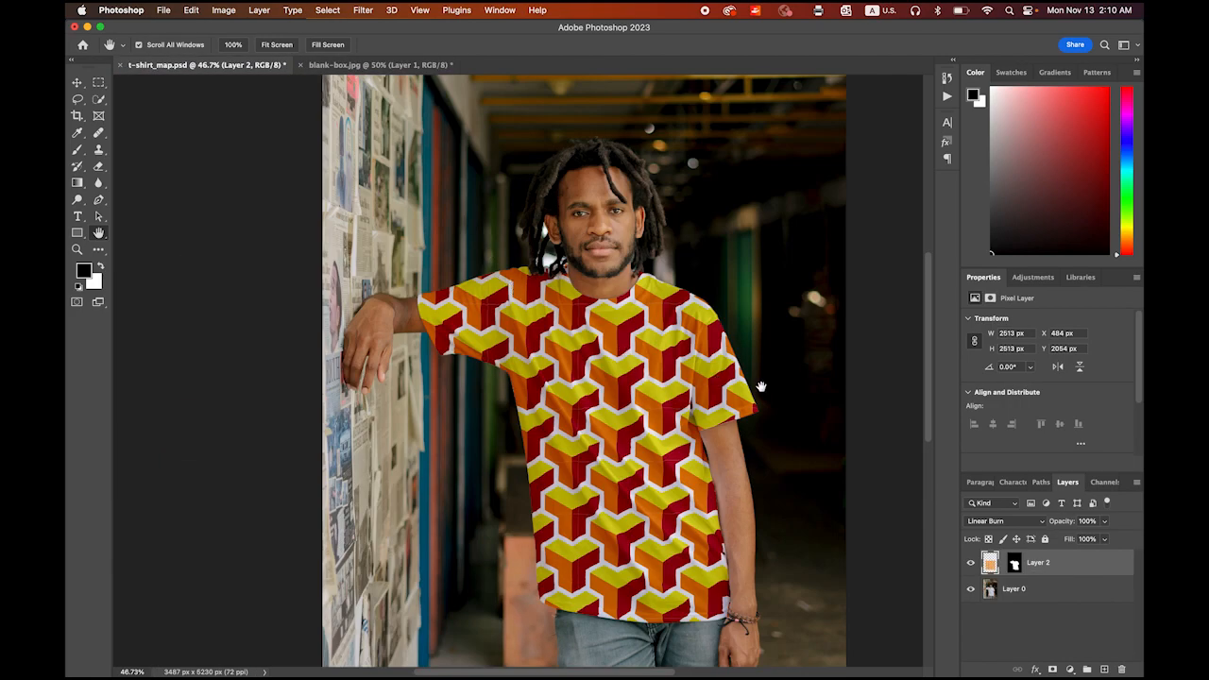